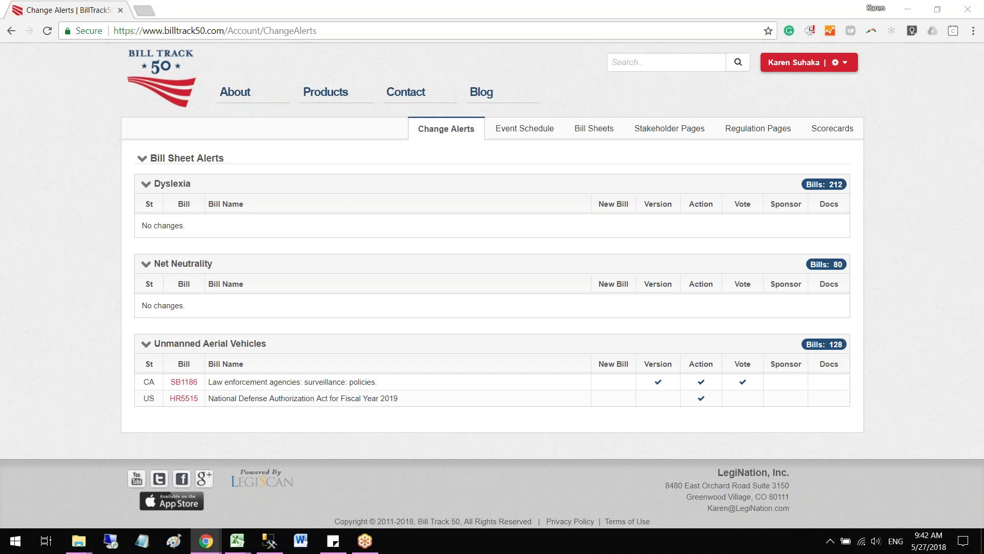
- Start a new bill sheet from Bill Sheets and name it 'Payday Loans'
left_click(594, 129)
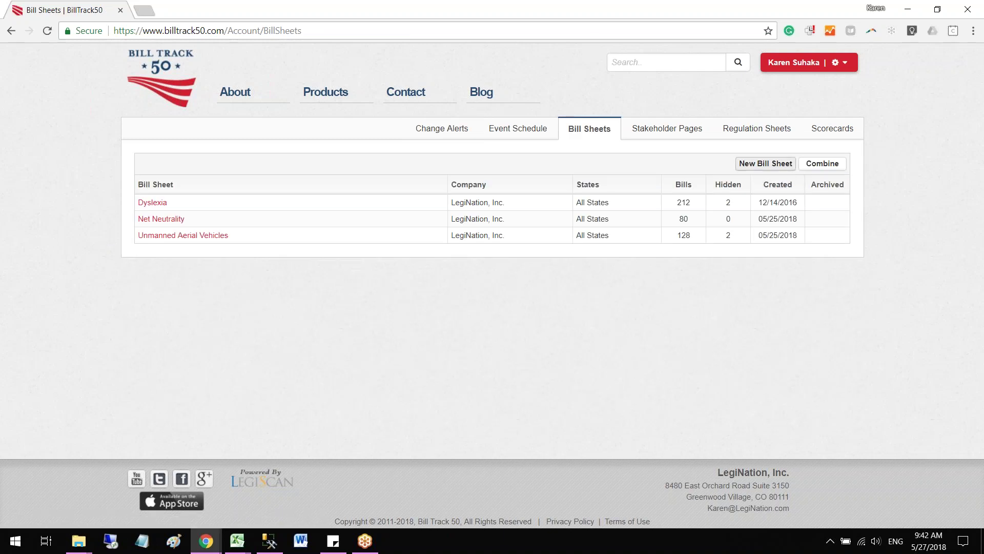
left_click(764, 174)
left_click(415, 230)
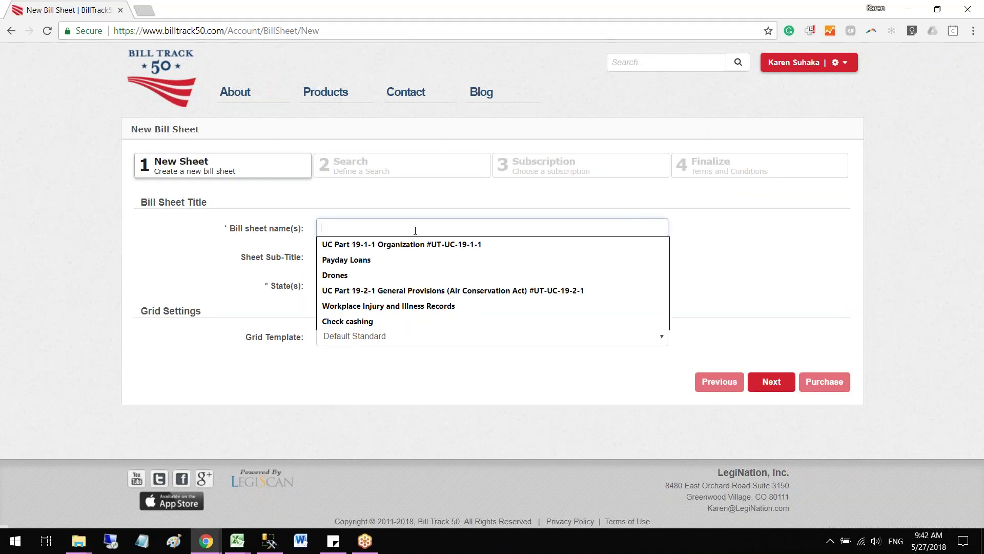
type("Pay")
key("Down")
key("Return")
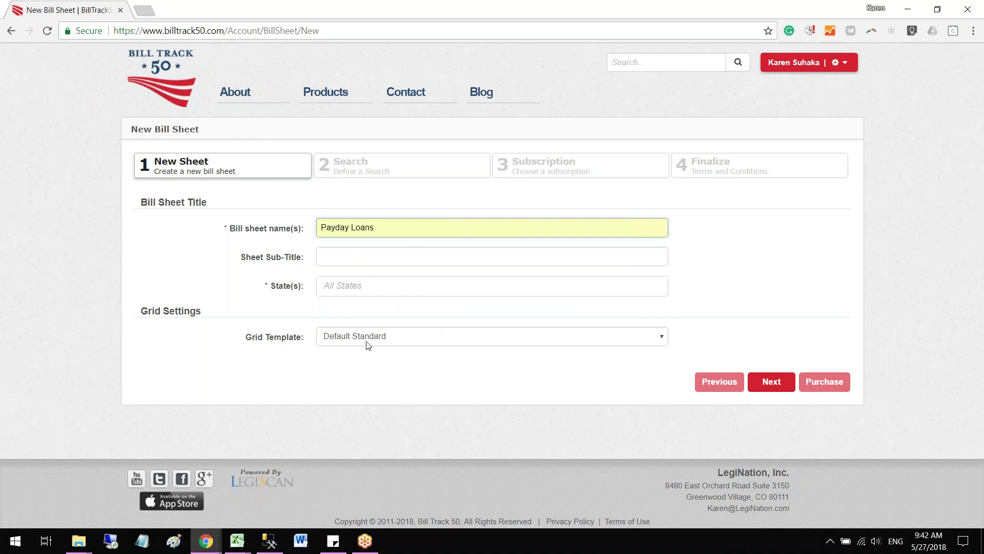
- Set the sheet's search terms to 'Payday Loan' and advance to the Finalize step
left_click(775, 376)
left_click(376, 208)
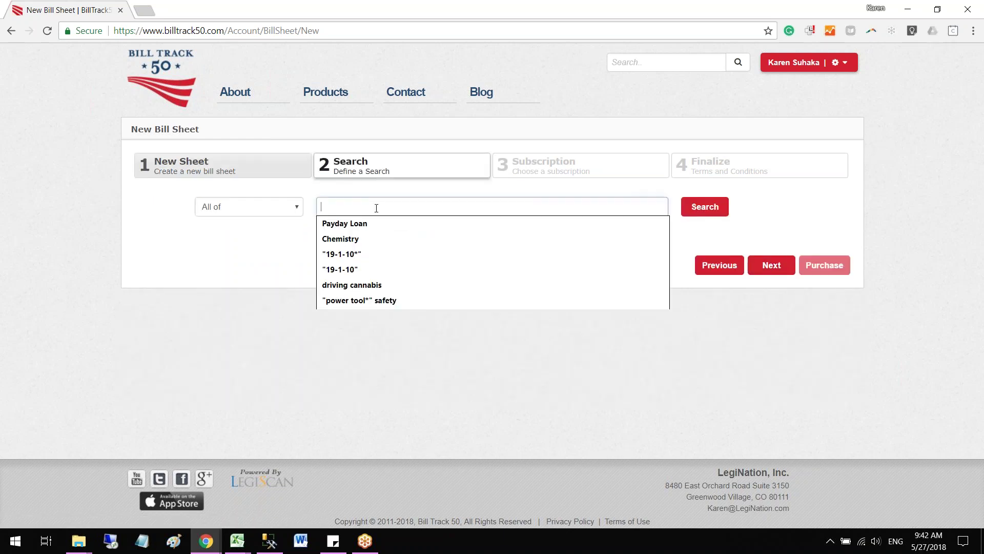
key("Down")
key("Return")
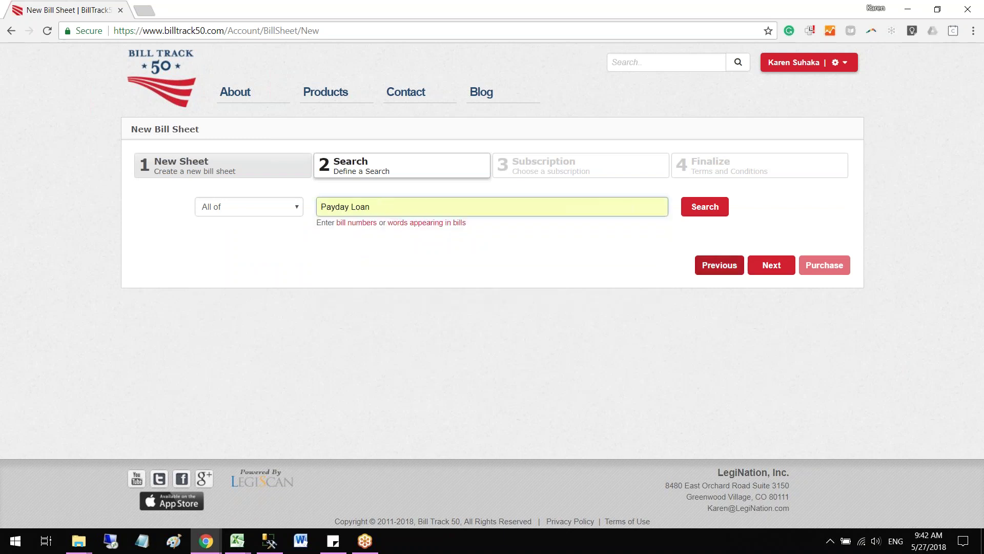
left_click(772, 266)
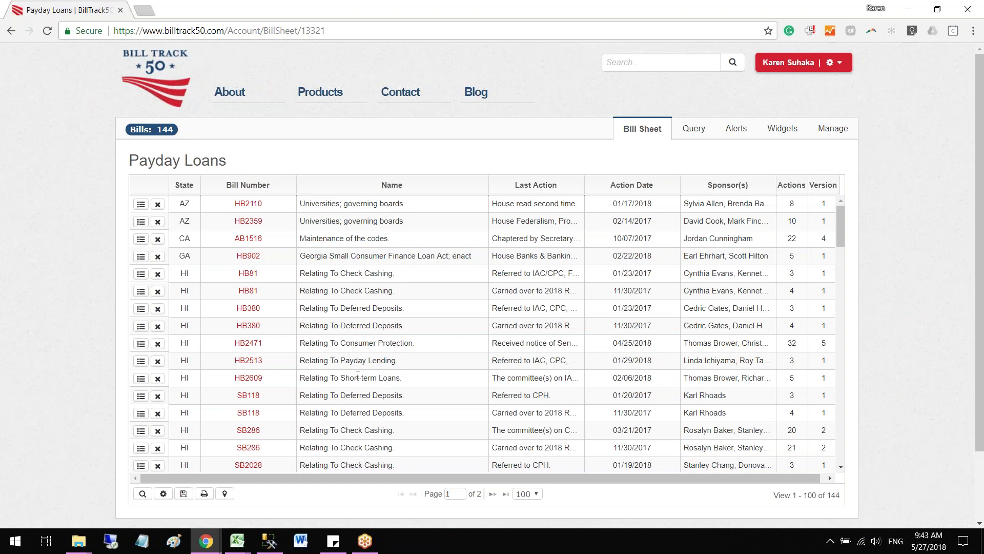
- Switch the Payday Loan query match mode to 'Contains near' and save, leaving 80 bills
left_click(693, 130)
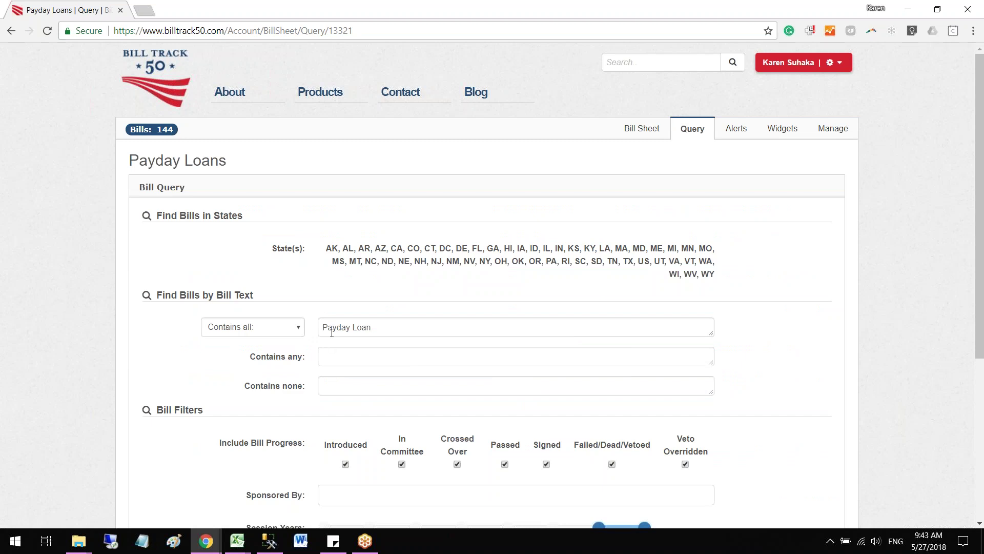
left_click(234, 327)
left_click(233, 352)
scroll(230, 363, "down", 5)
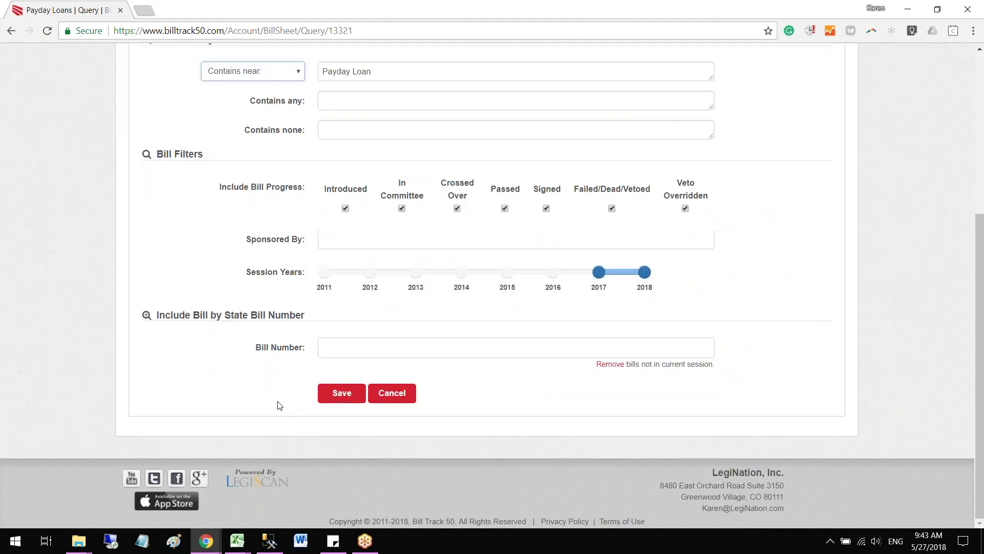
left_click(342, 392)
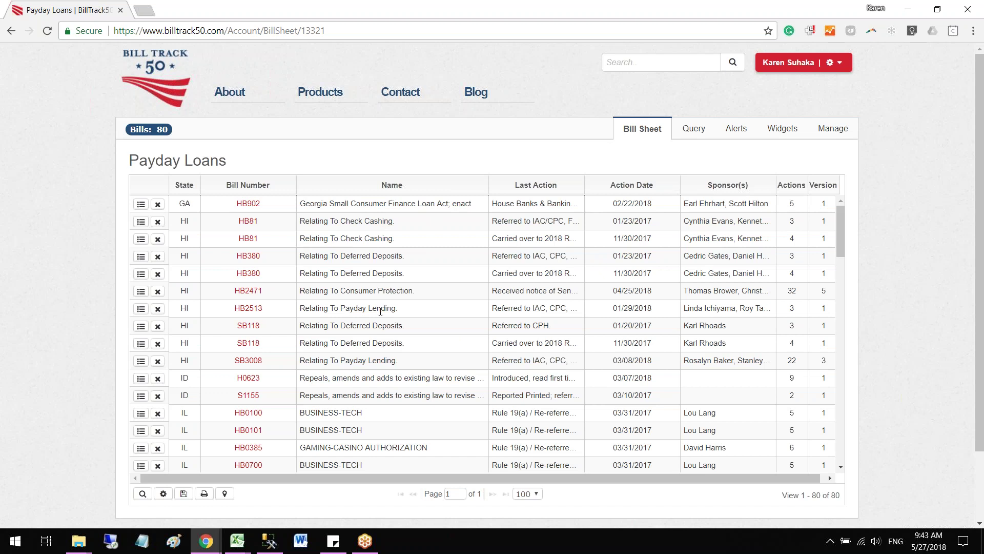
- Quote the term as the exact phrase "Payday Loan", restore 'Contains all:', and save
left_click(694, 128)
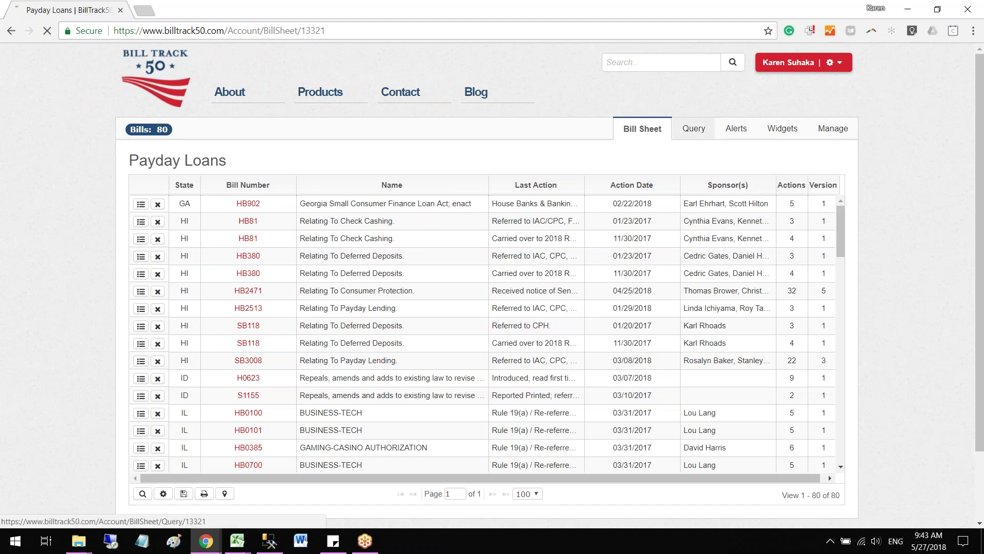
left_click(324, 329)
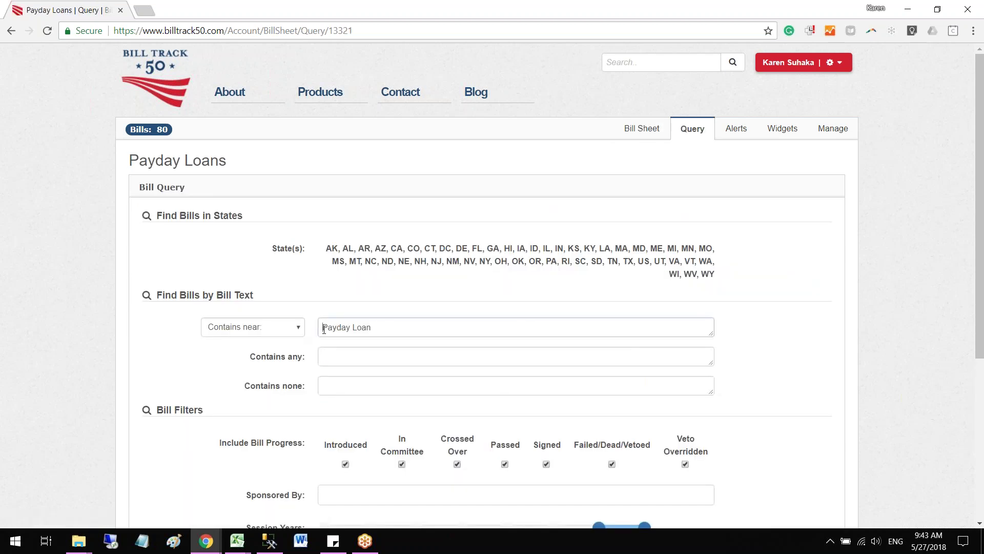
type("\"")
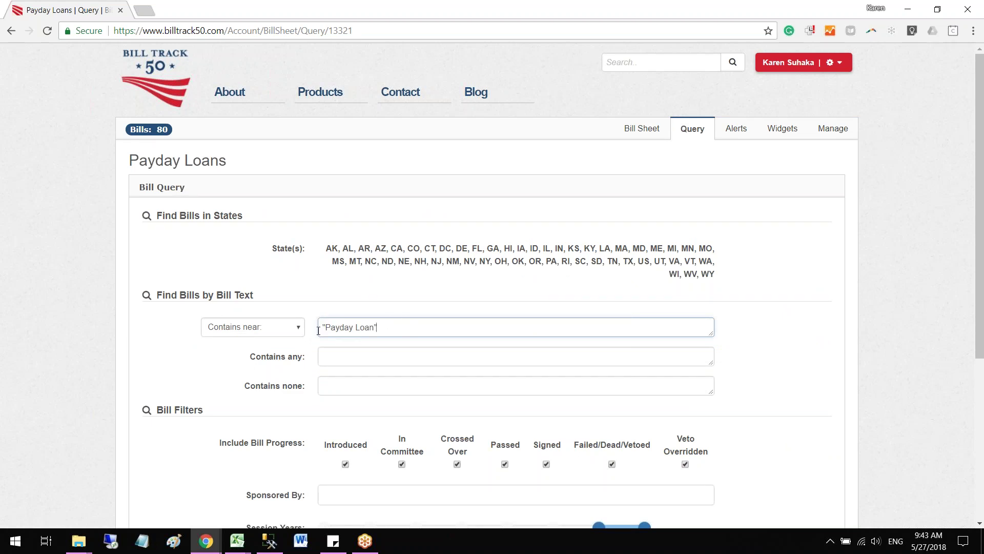
left_click(264, 338)
left_click(264, 341)
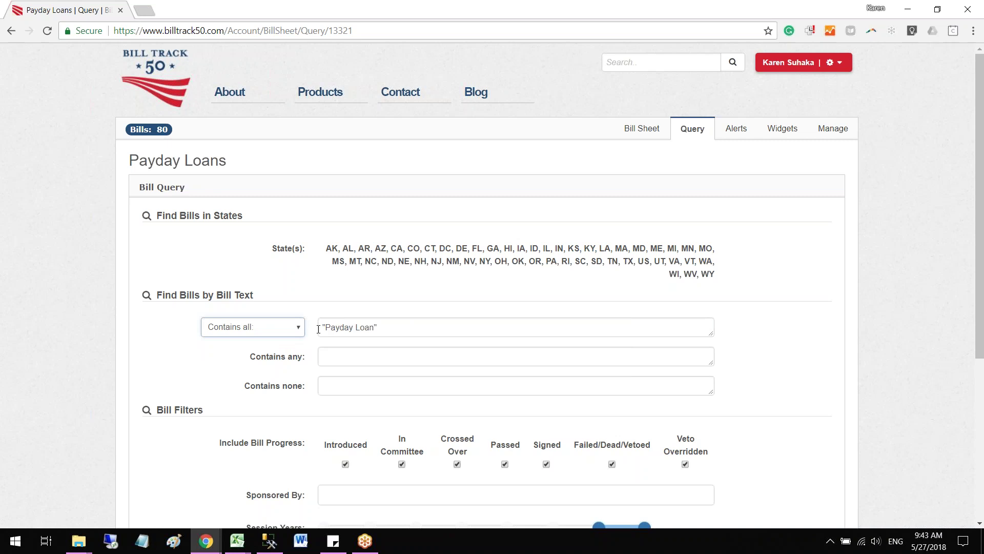
scroll(347, 308, "down", 1)
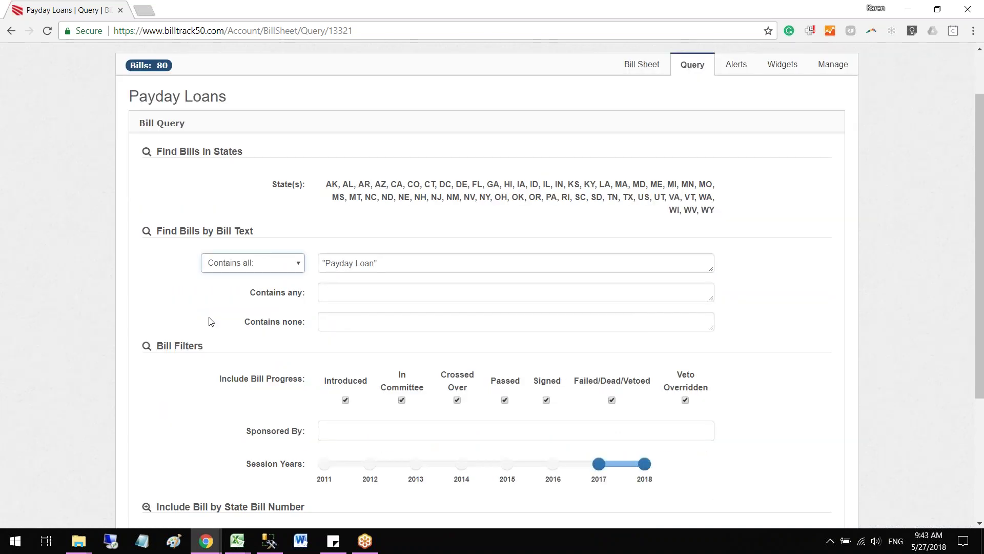
scroll(353, 207, "down", 2)
left_click(342, 456)
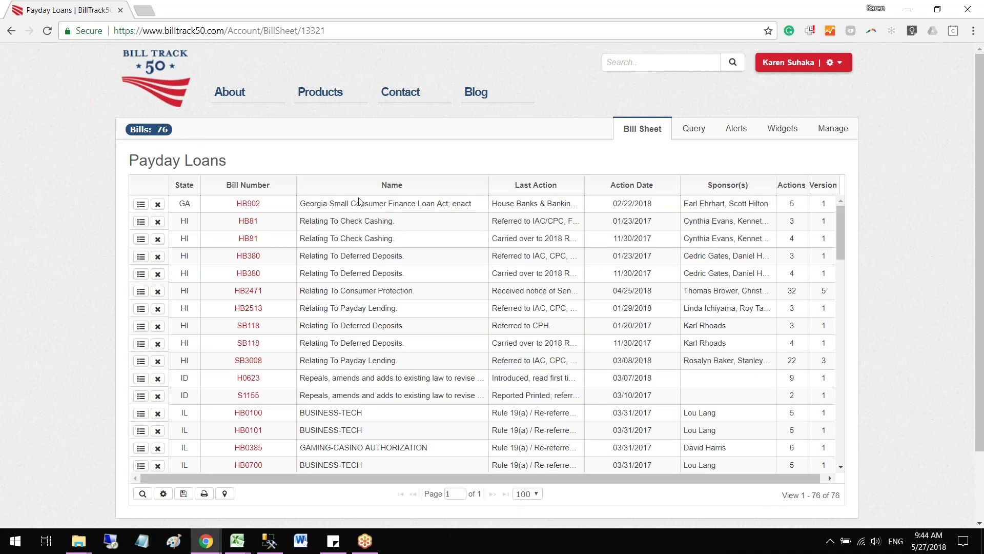
- Add a wildcard so the query reads "Payday Loan*" and save, giving 127 bills
left_click(690, 131)
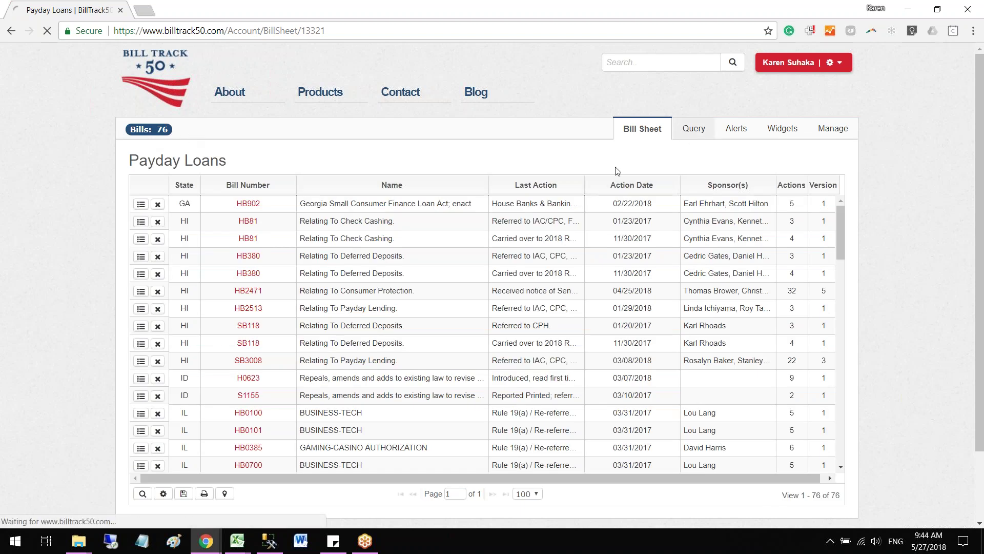
left_click(425, 331)
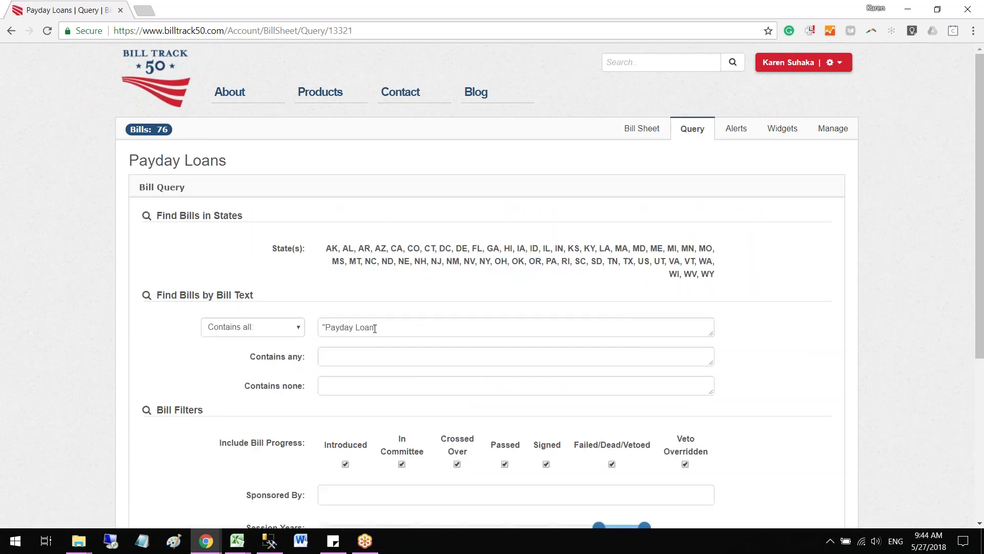
type("*")
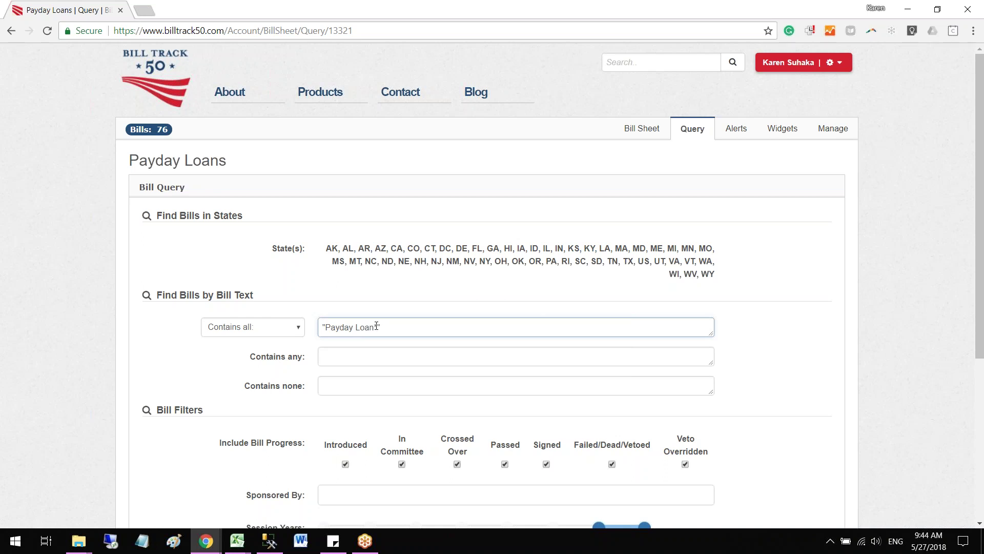
scroll(335, 419, "down", 4)
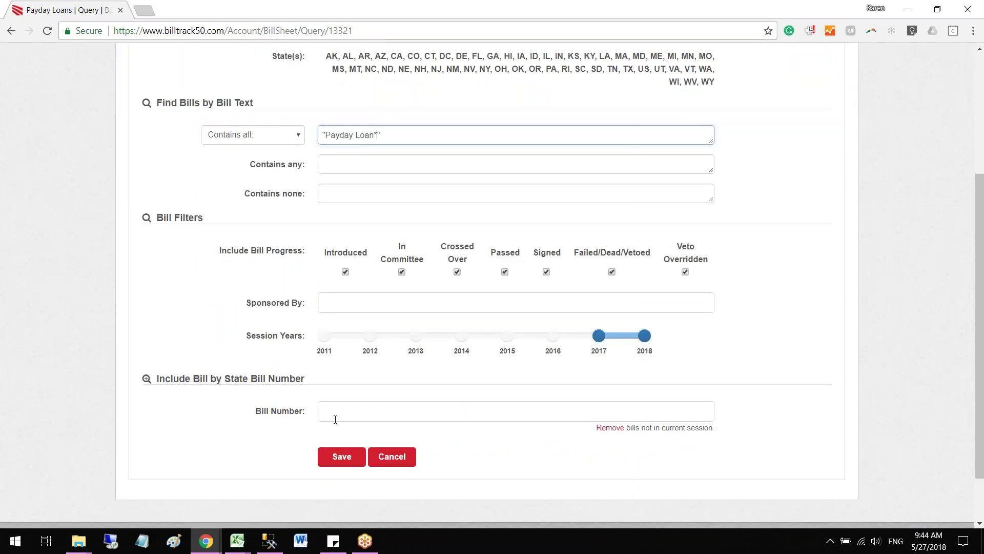
left_click(340, 456)
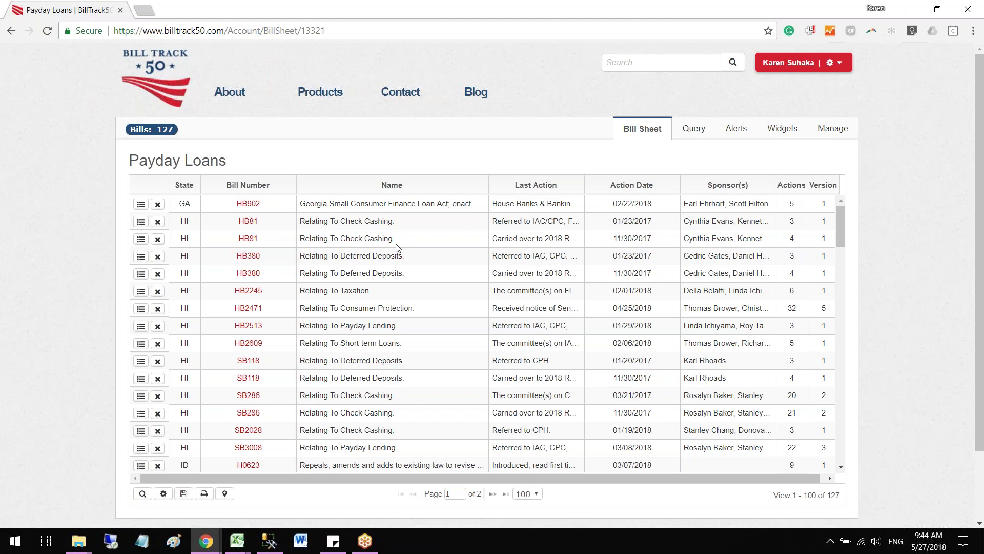
- Move "Payday Loan*" into Contains any, add "check cashing", and save the query
left_click(694, 129)
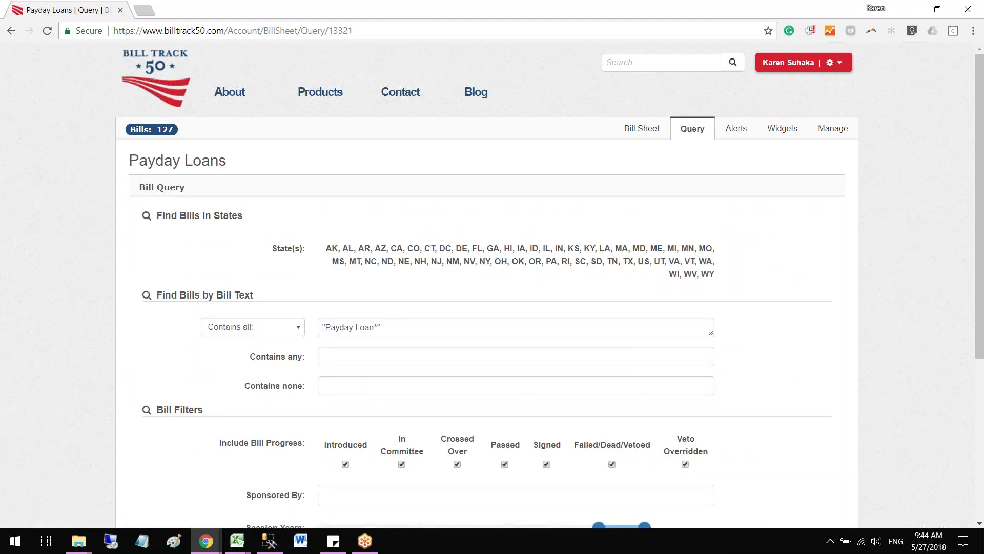
left_click_drag(380, 327, 322, 327)
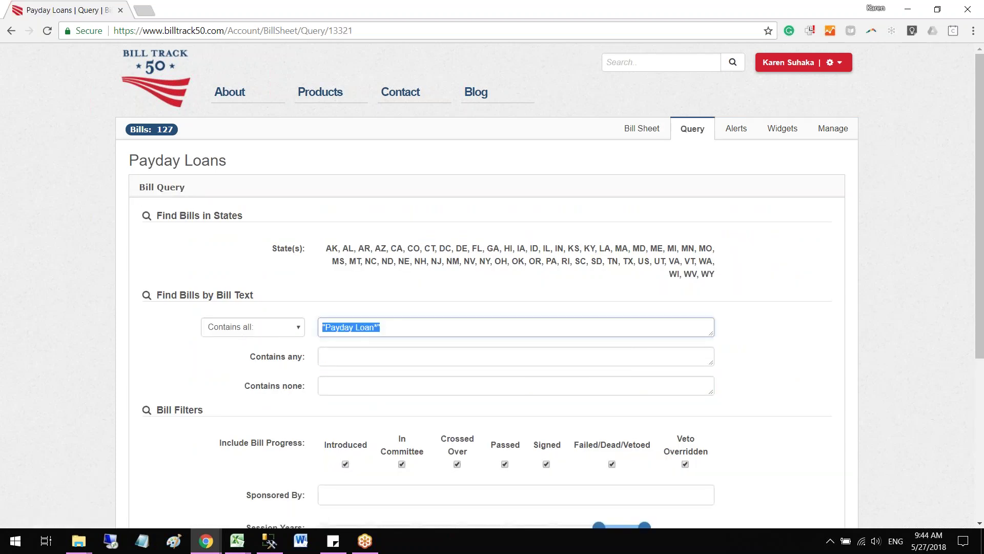
key("ctrl+x")
left_click(342, 356)
key("ctrl+v")
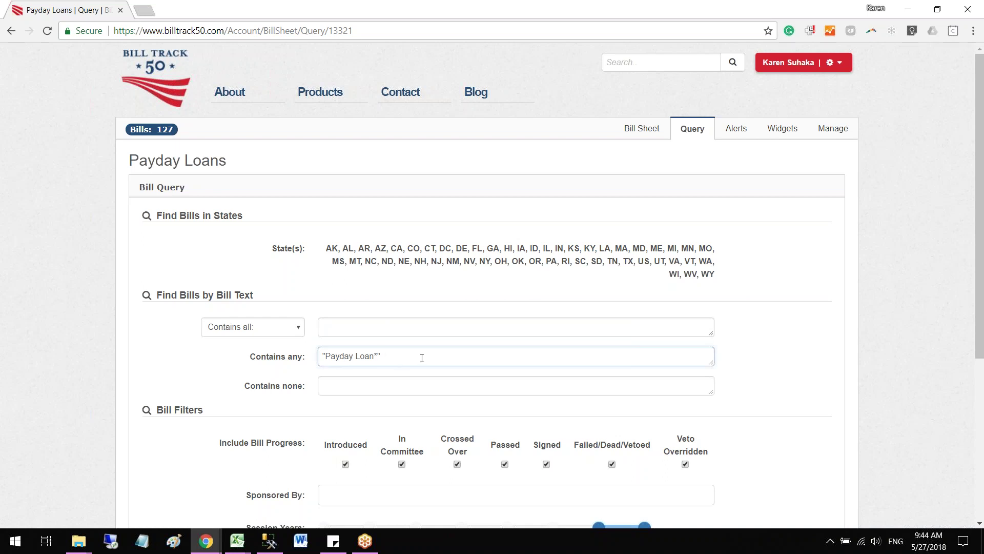
type("\"check cashing\"")
scroll(404, 354, "down", 5)
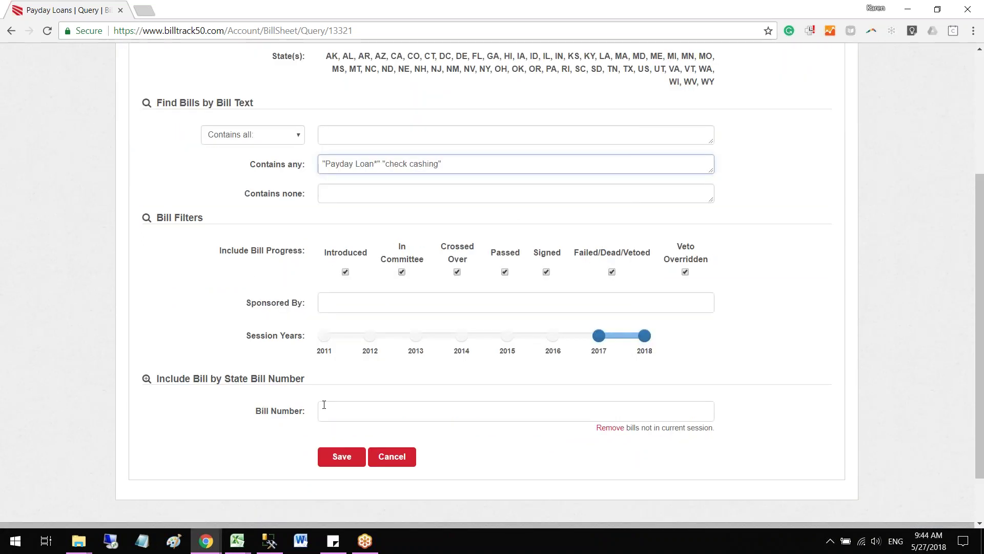
left_click(341, 457)
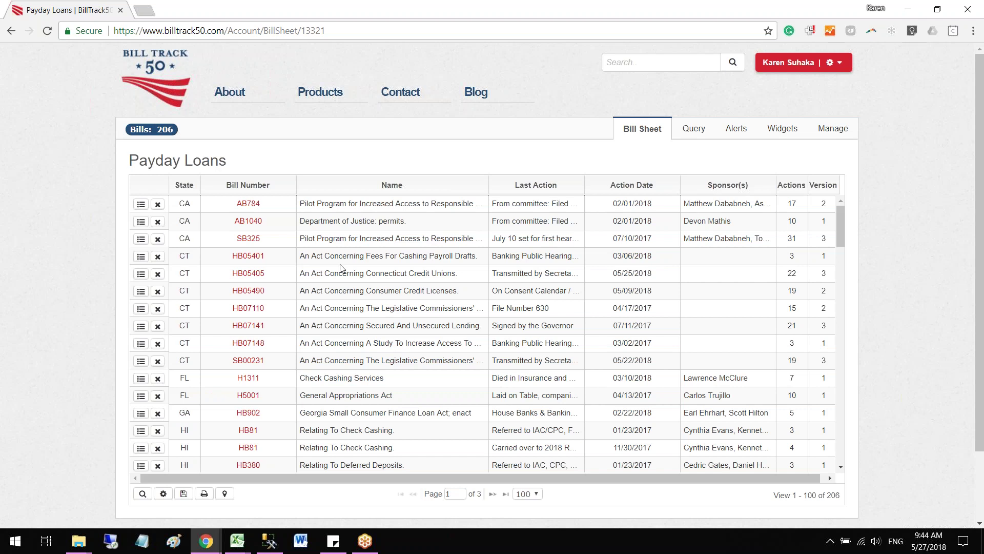
- Open Hawaii HB380's full text with the query's search terms highlighted
scroll(341, 268, "down", 3)
scroll(347, 281, "down", 3)
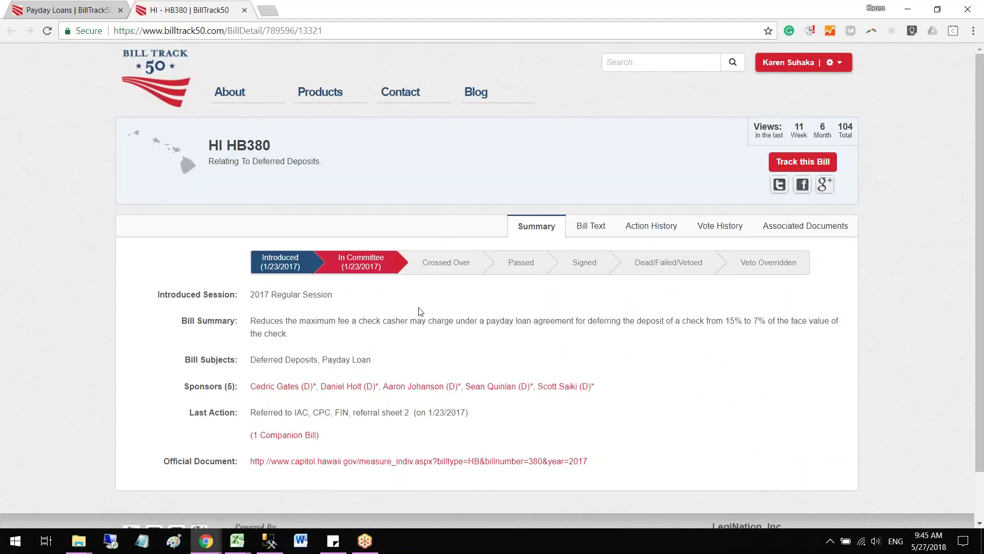
left_click(593, 232)
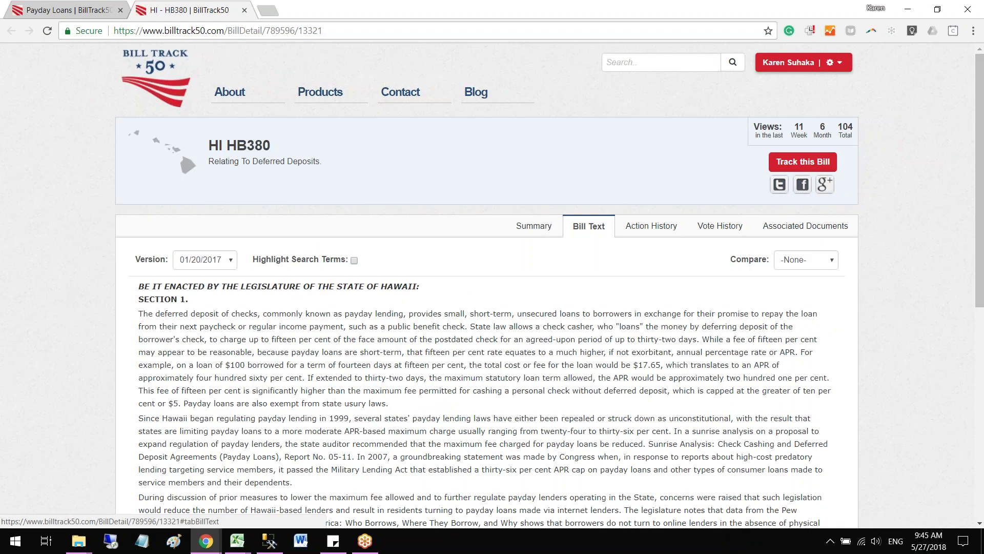
left_click(353, 261)
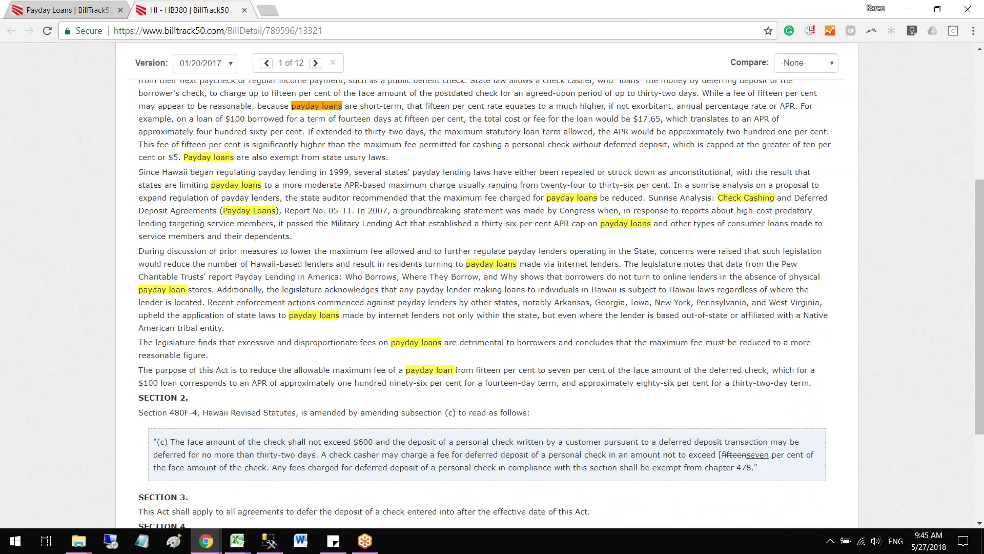
scroll(350, 230, "up", 1)
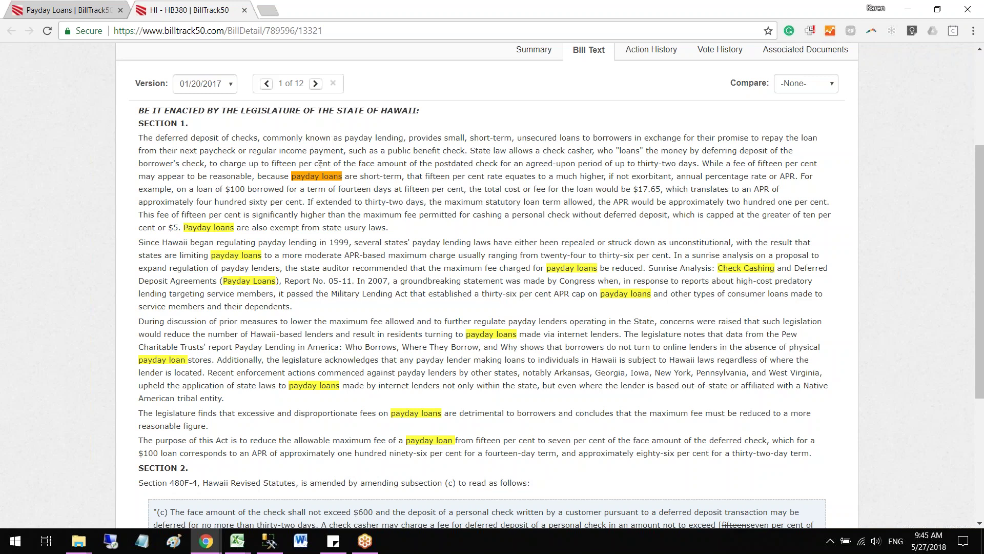
- Copy the phrase 'deferred deposit' from HB380 and return to the Payday Loans sheet
left_click_drag(155, 137, 221, 138)
right_click(221, 139)
left_click(238, 150)
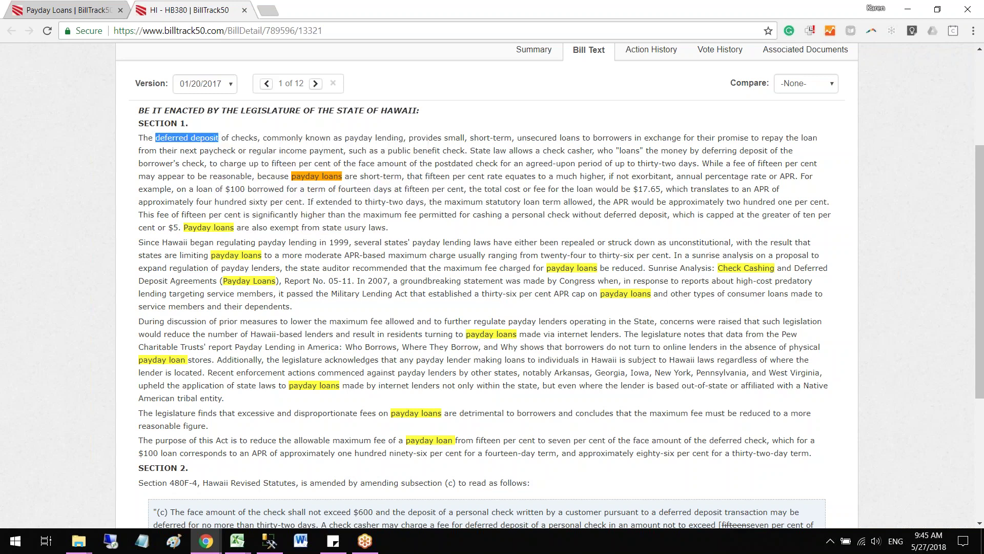
left_click(92, 15)
- Add "deferred deposit" to the query's Contains any terms
left_click(687, 131)
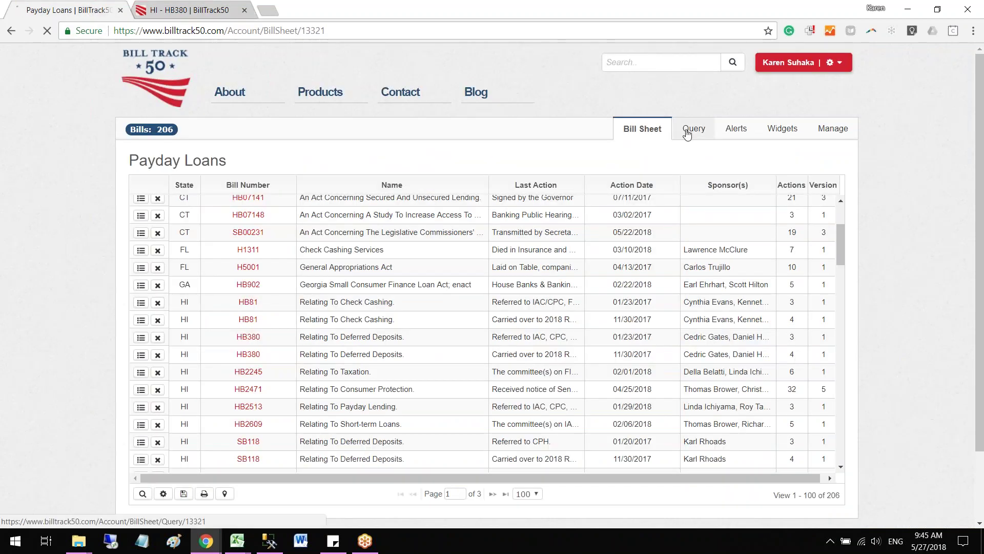
left_click(496, 358)
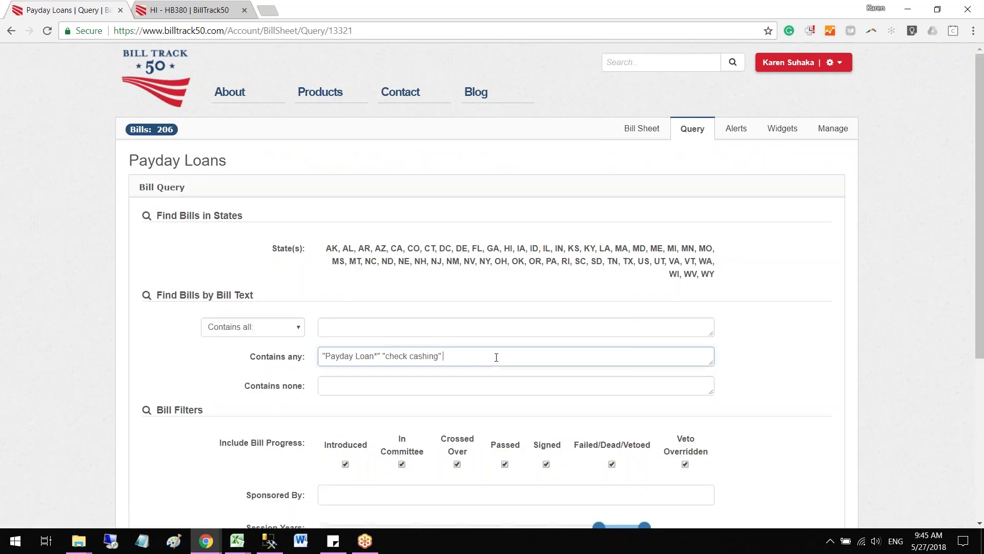
type("\"")
key("ctrl+v")
type("\"")
- Copy 'payday lending' from HB380, add it quoted to Contains any, and save
left_click(187, 10)
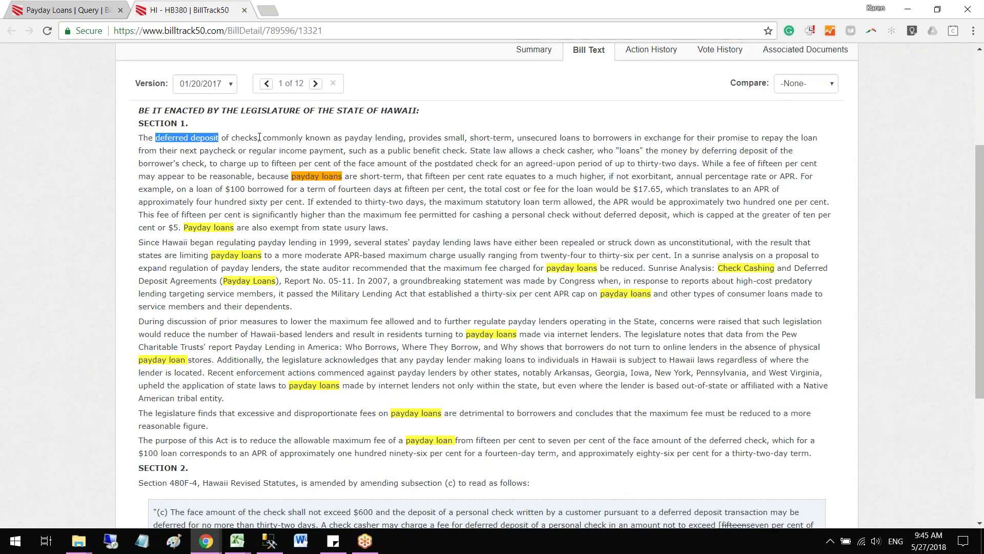
left_click_drag(405, 138, 344, 139)
right_click(349, 142)
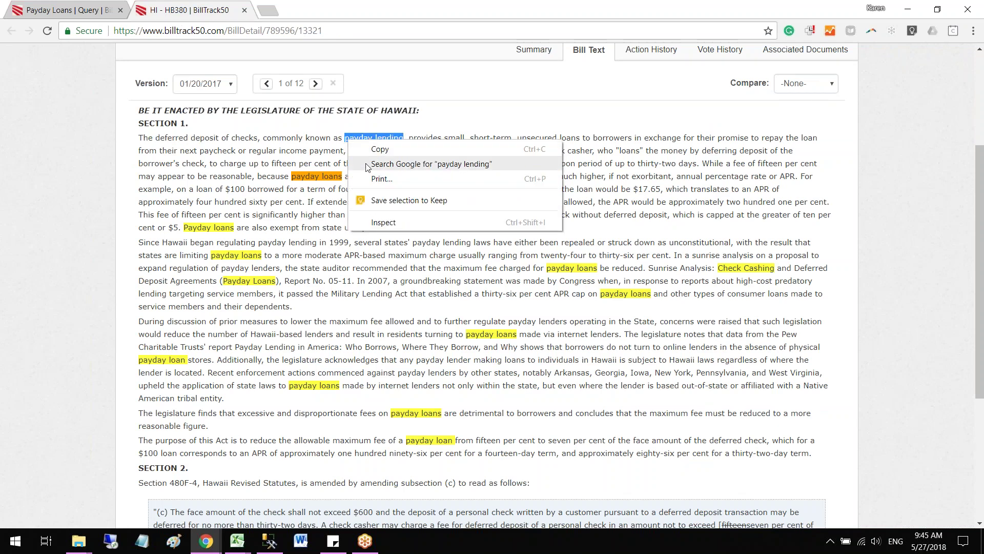
key("Escape")
left_click(77, 10)
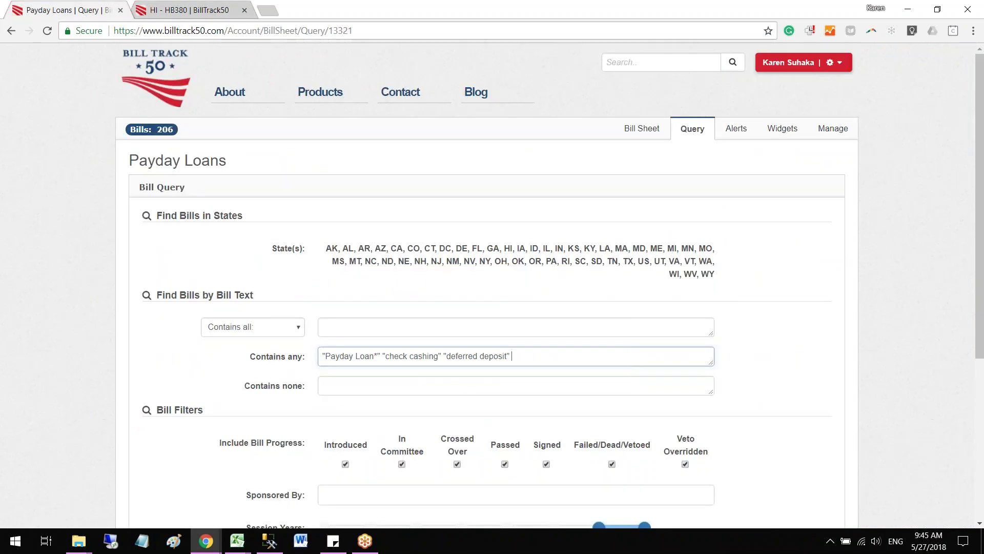
left_click(579, 358)
type("\"")
key("ctrl+v")
type("\"")
scroll(447, 347, "down", 3)
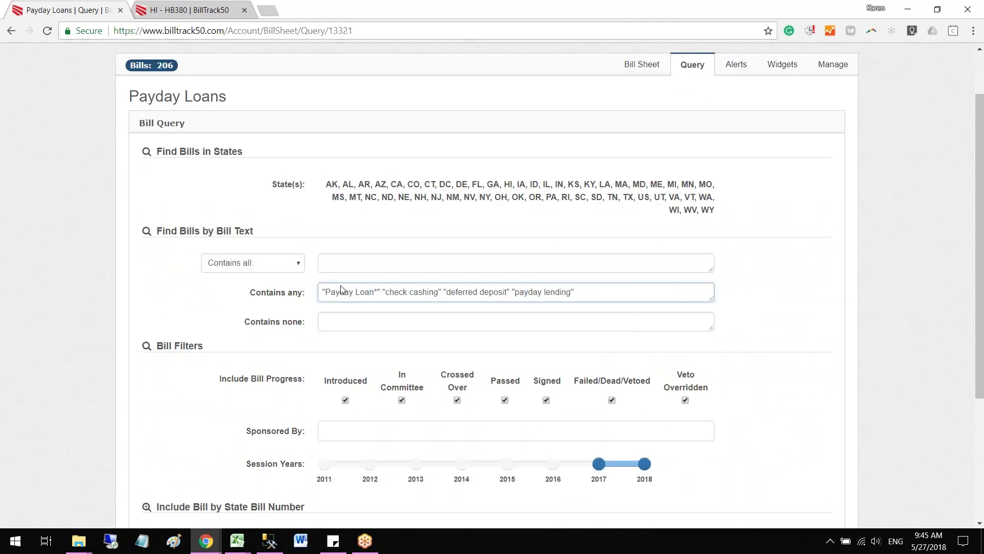
left_click(341, 459)
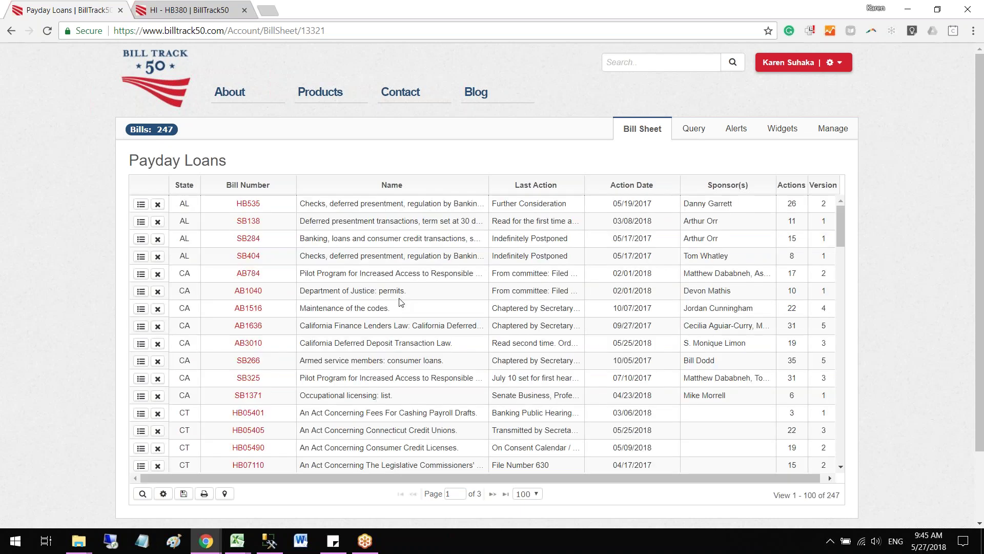
- Scroll through the 247-bill Payday Loans sheet, then close the HB380 bill text tab
scroll(441, 298, "down", 1)
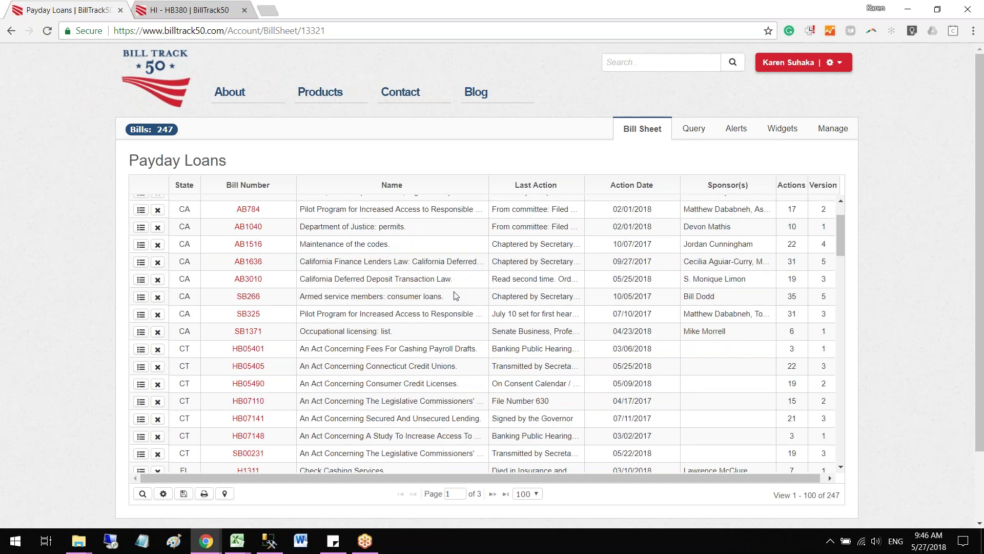
scroll(455, 296, "down", 1)
scroll(455, 296, "down", 1)
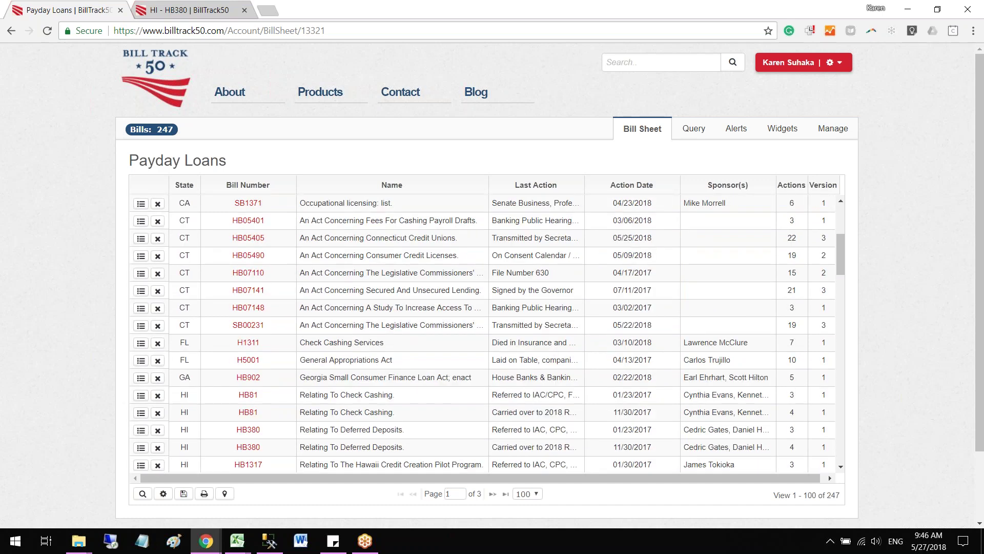
scroll(530, 260, "down", 1)
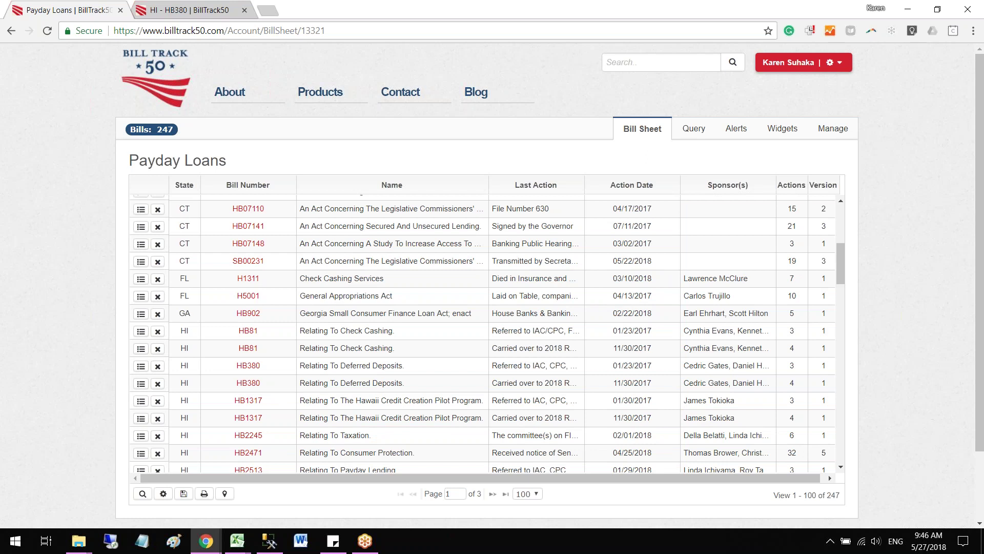
scroll(530, 260, "down", 1)
scroll(531, 261, "down", 1)
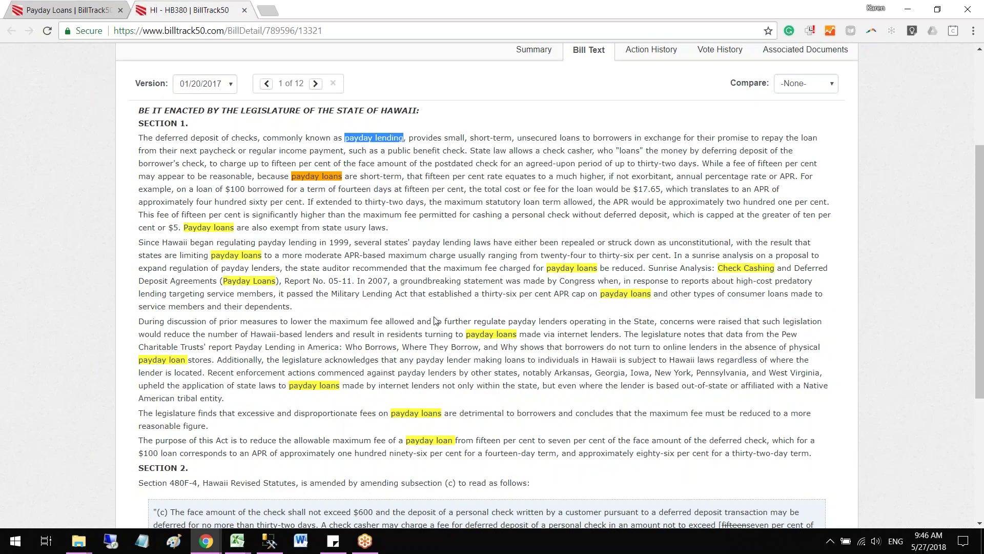
left_click(245, 11)
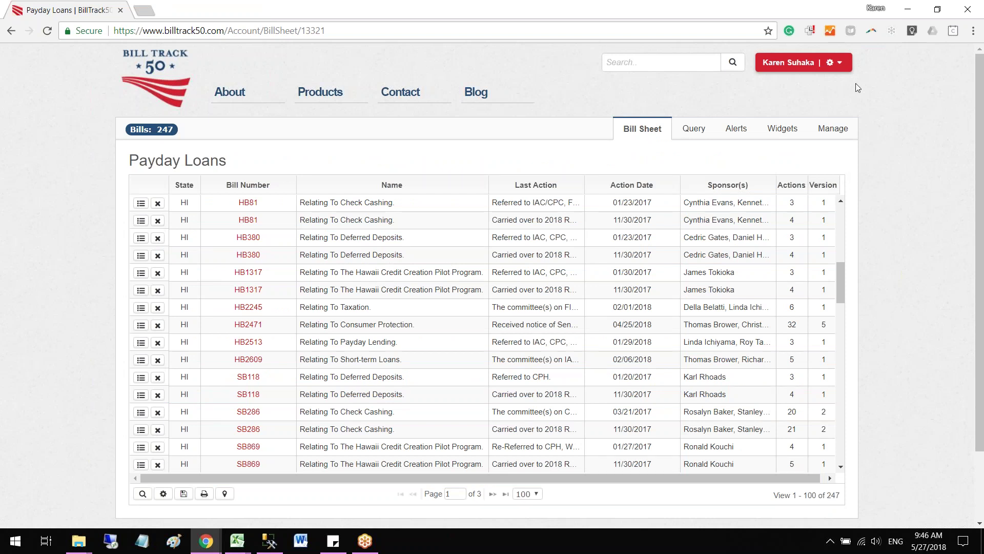
- In Default Standard template, untick ActionCount and VersionCount visibility, tick KeywordList, and save
left_click(844, 62)
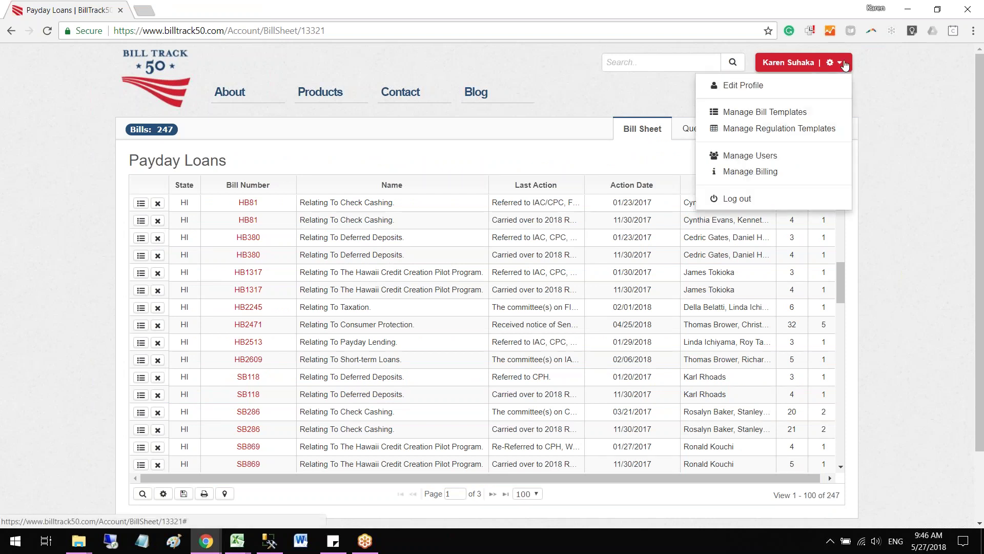
left_click(775, 118)
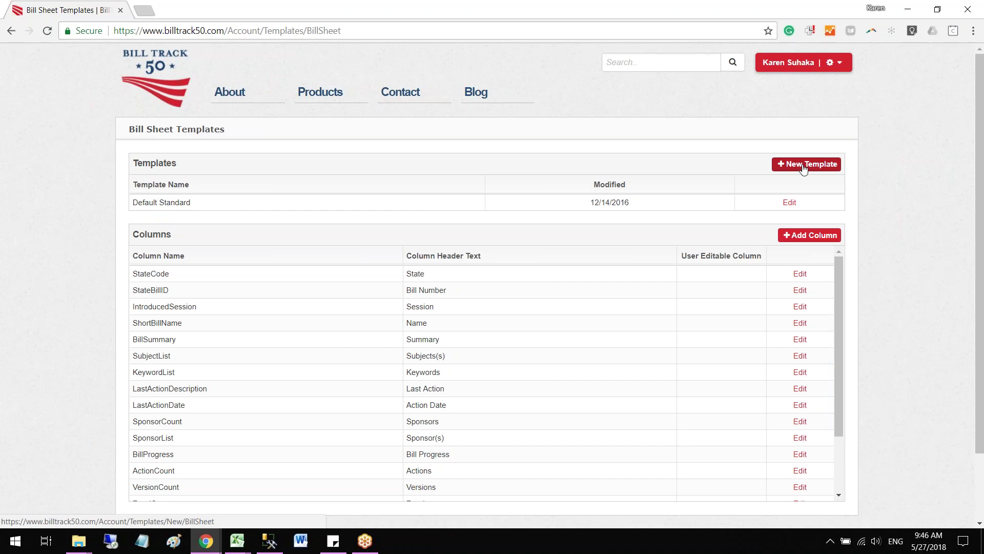
left_click(790, 203)
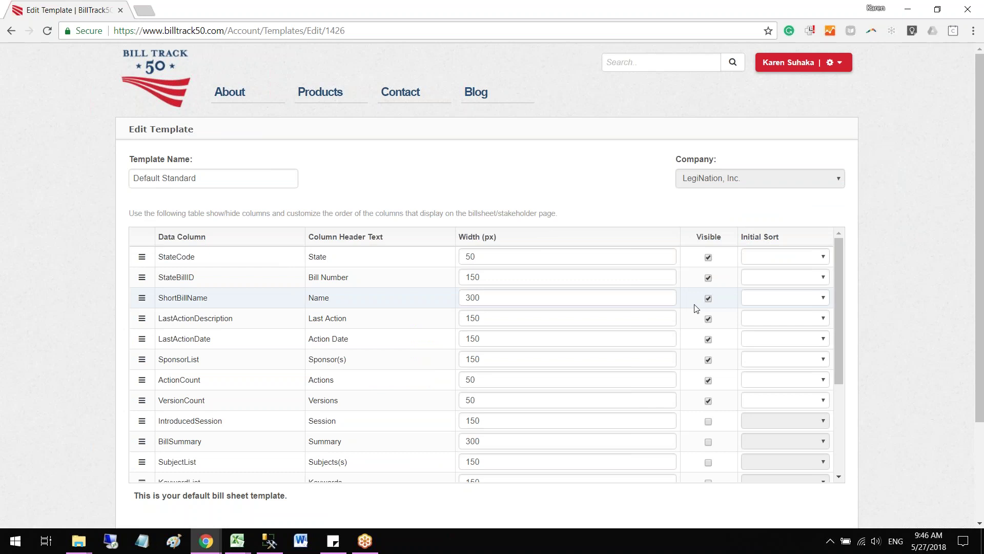
left_click(709, 382)
left_click(710, 403)
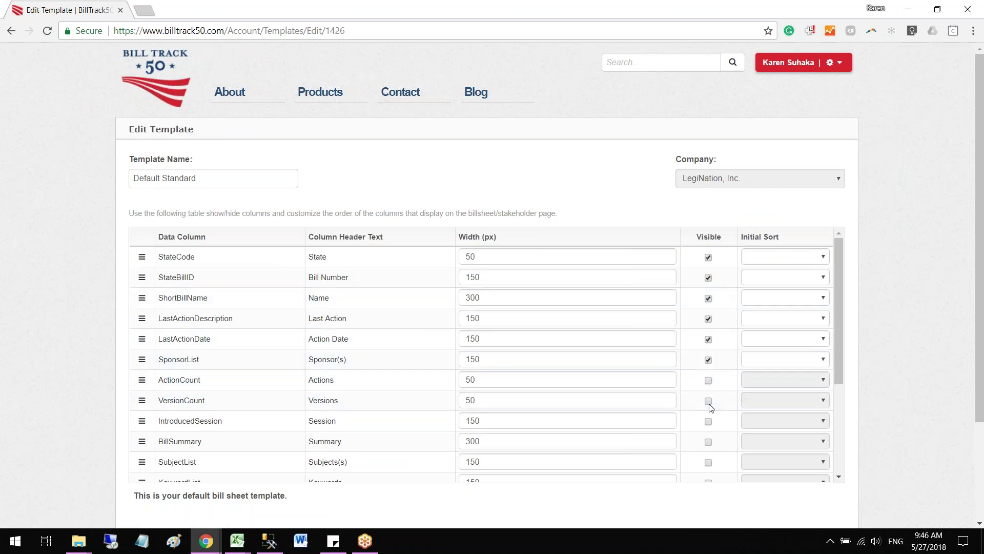
scroll(711, 407, "down", 1)
left_click(709, 419)
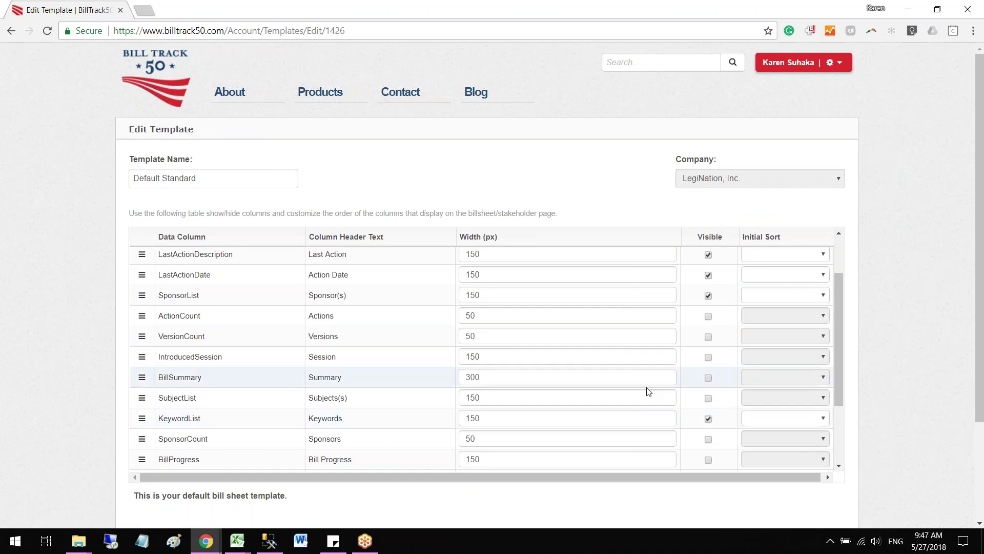
scroll(901, 349, "down", 3)
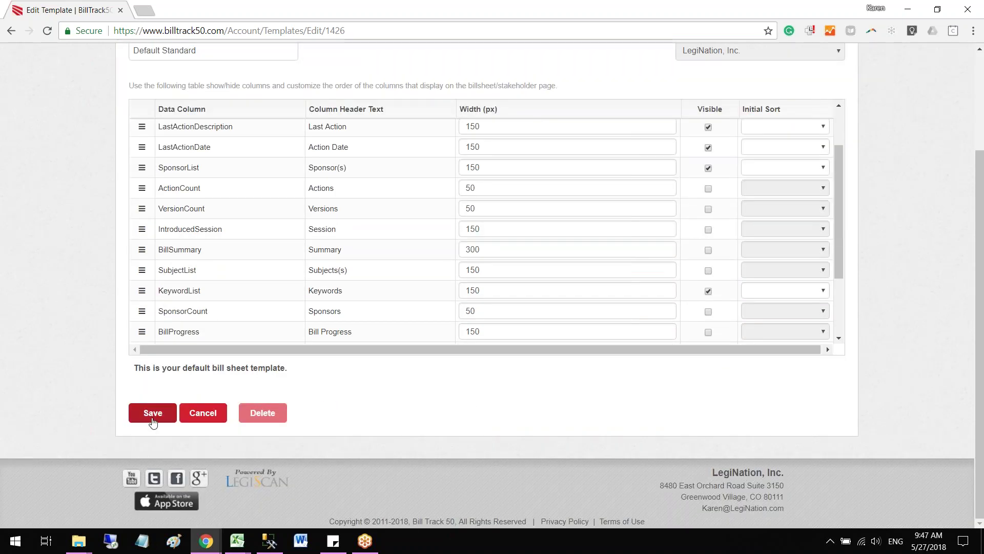
left_click(152, 414)
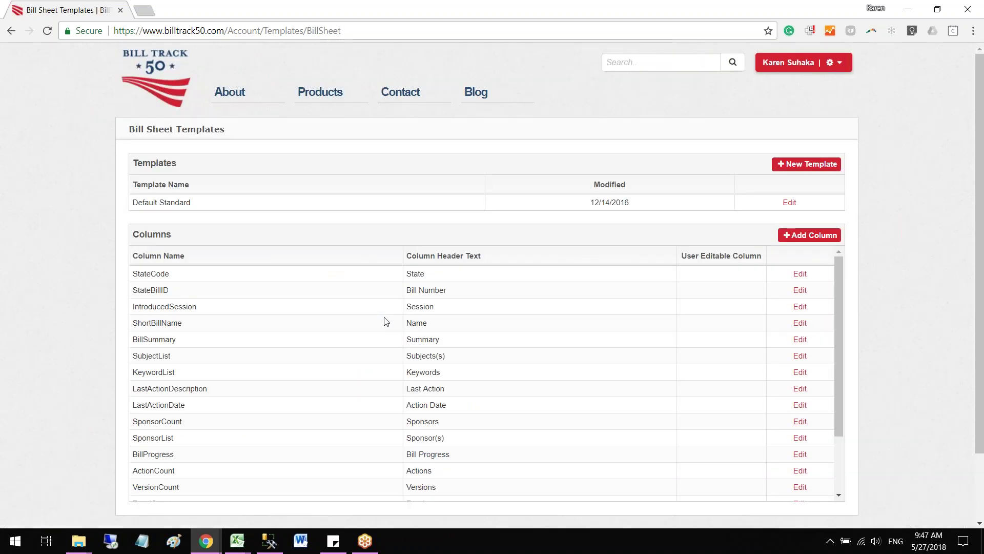
- Reopen Payday Loans from the dashboard in a new tab and scroll right to Keywords
left_click(154, 90)
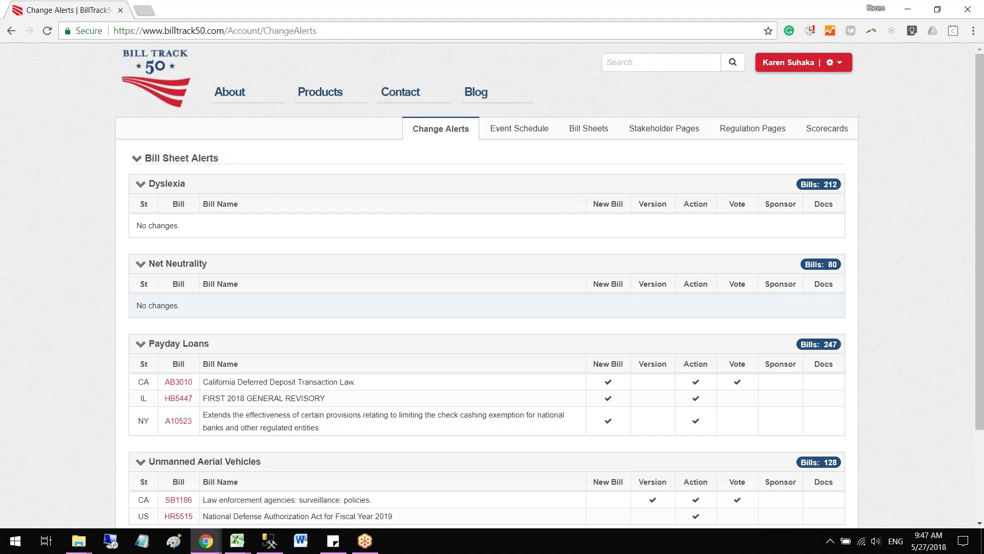
left_click(180, 343)
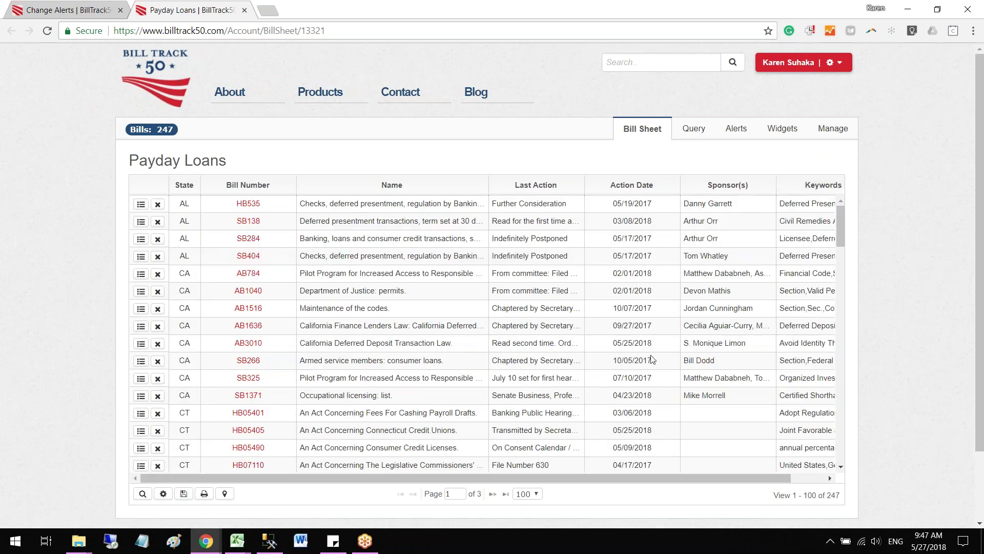
left_click_drag(628, 474, 684, 478)
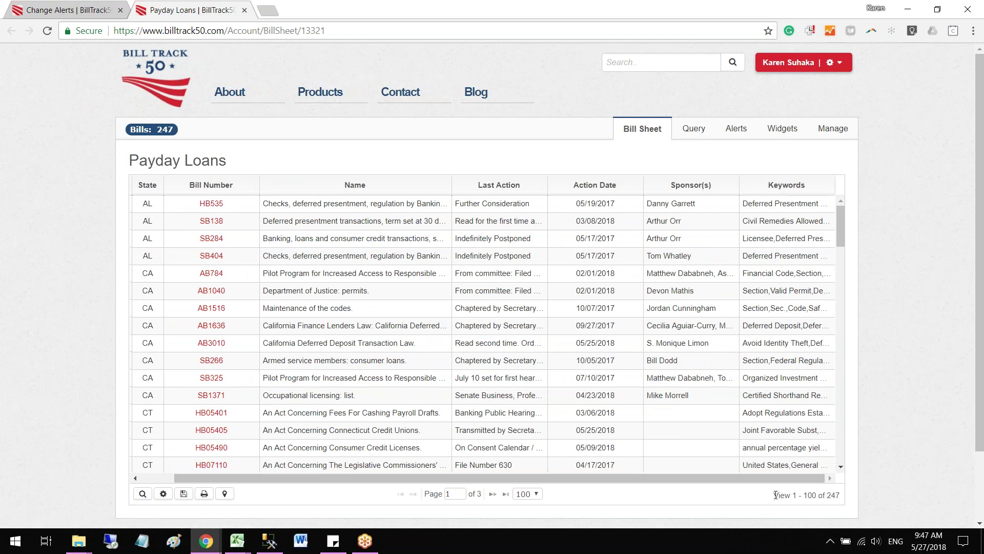
left_click_drag(770, 477, 663, 475)
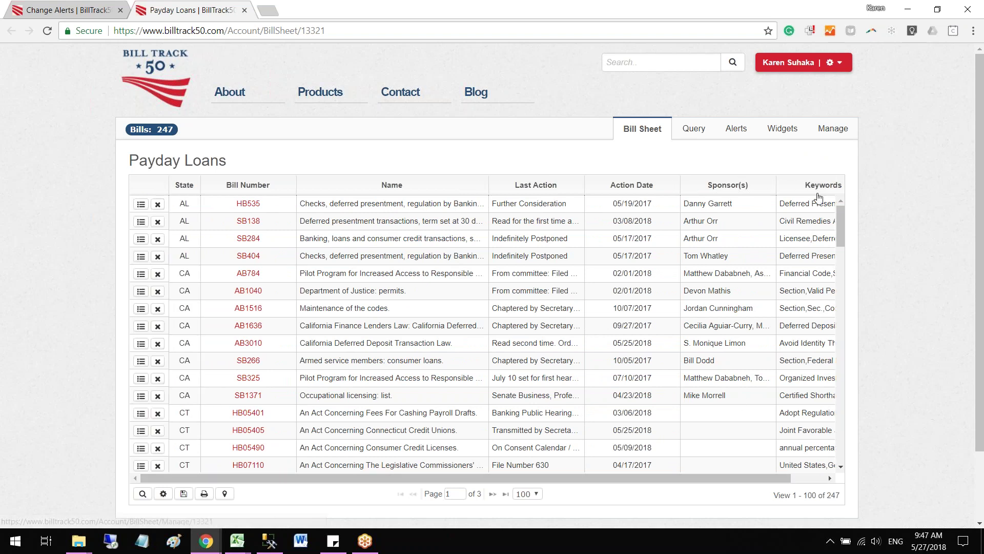
- Open the Default Standard bill sheet template for editing
left_click(841, 62)
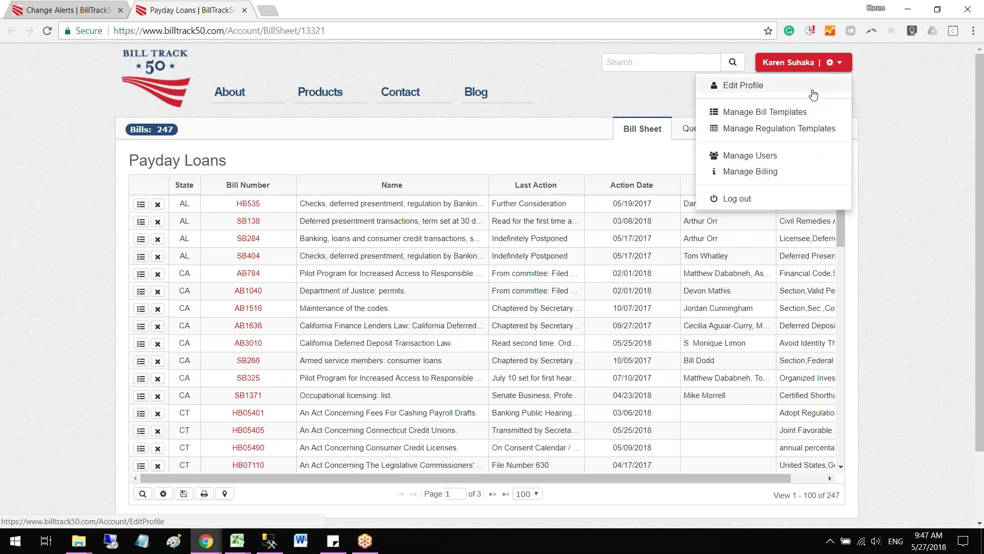
left_click(785, 112)
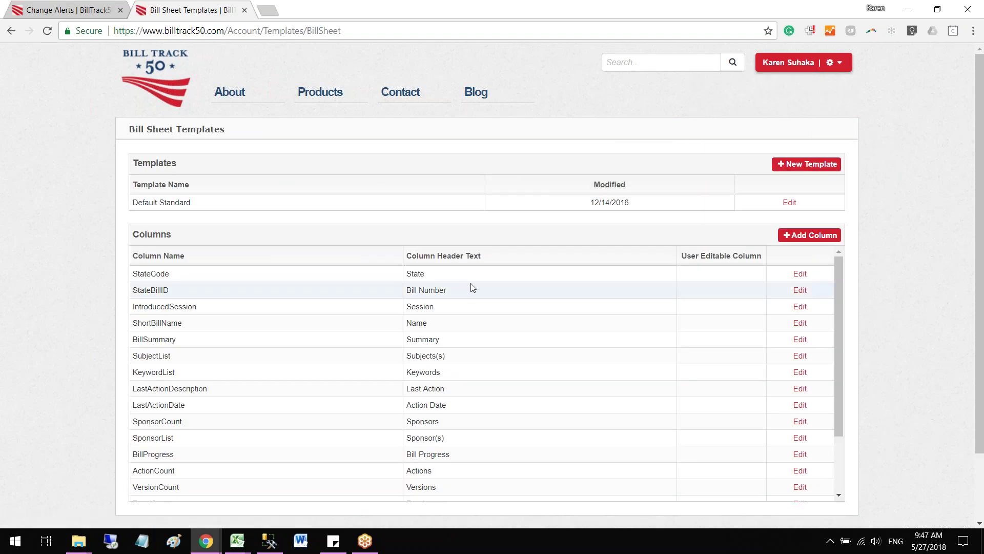
left_click(789, 204)
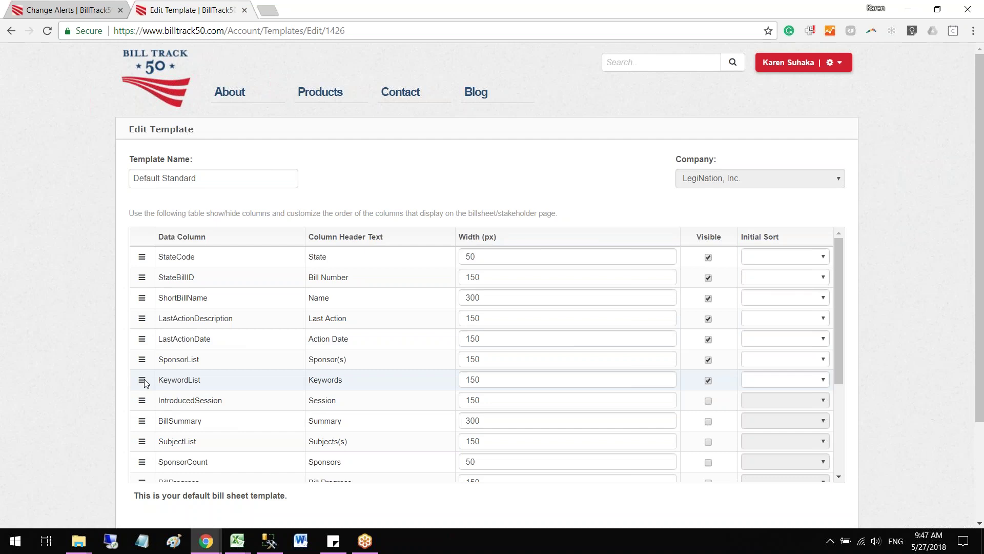
- Move Keywords right after Name at 300 px, set Bill Number to 100 px, and save
left_click_drag(145, 382, 149, 315)
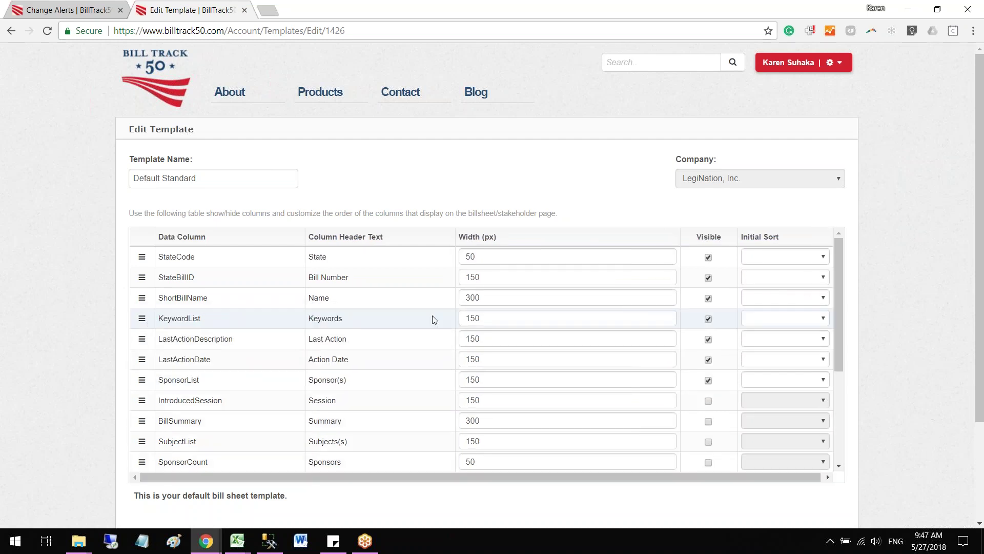
double_click(503, 318)
type("300")
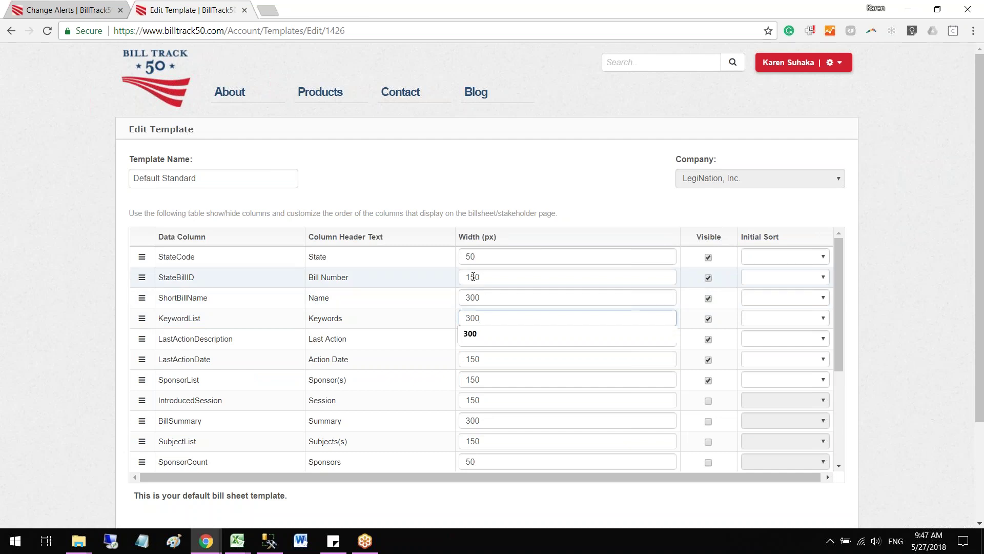
left_click_drag(471, 276, 475, 277)
scroll(154, 390, "down", 3)
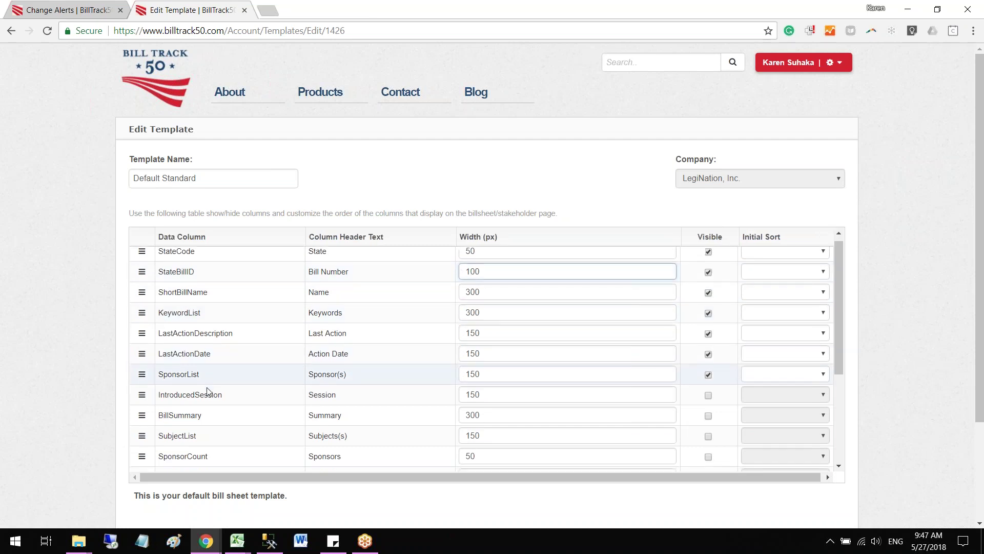
scroll(85, 410, "down", 3)
left_click(152, 413)
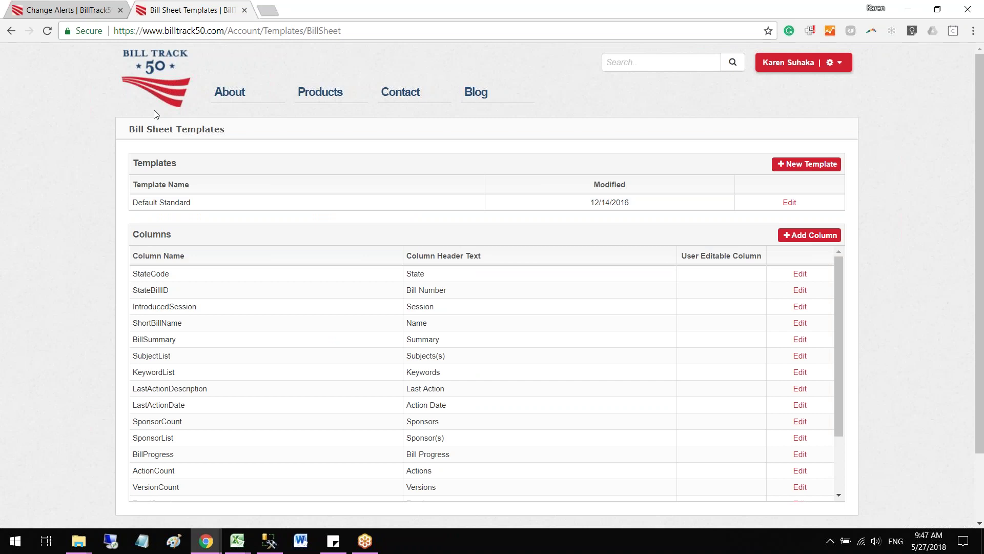
left_click(157, 88)
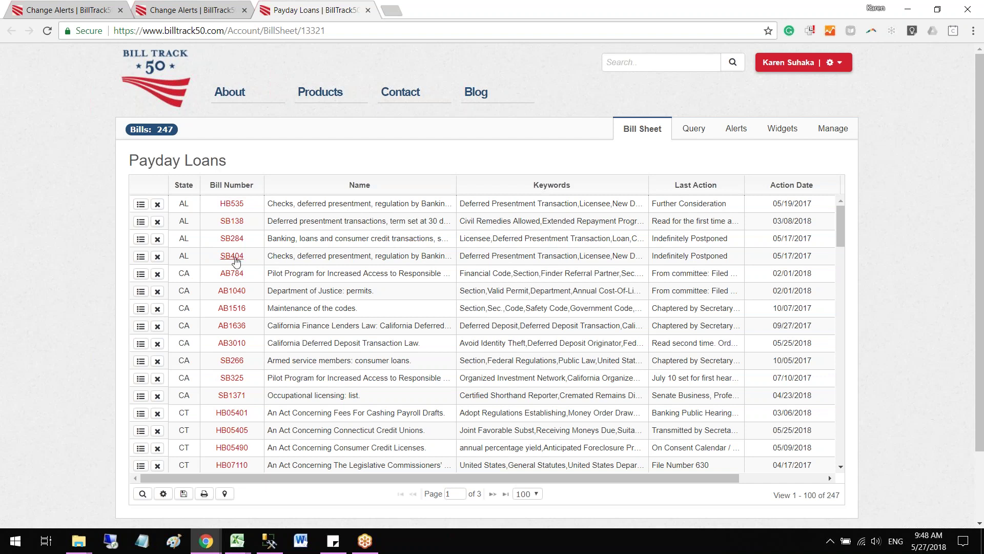
- Scroll the Payday Loans bill table down toward the Florida rows
scroll(523, 319, "down", 2)
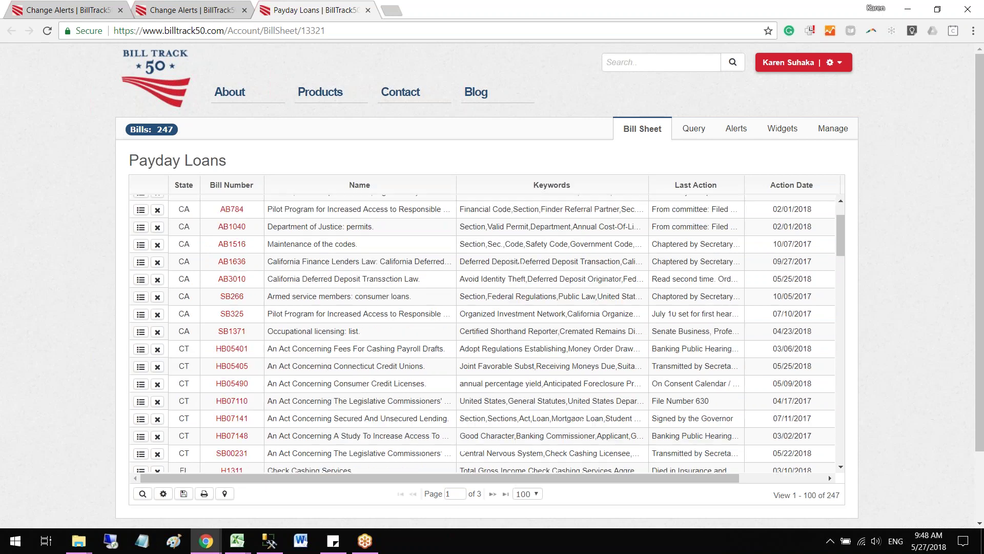
scroll(299, 352, "down", 4)
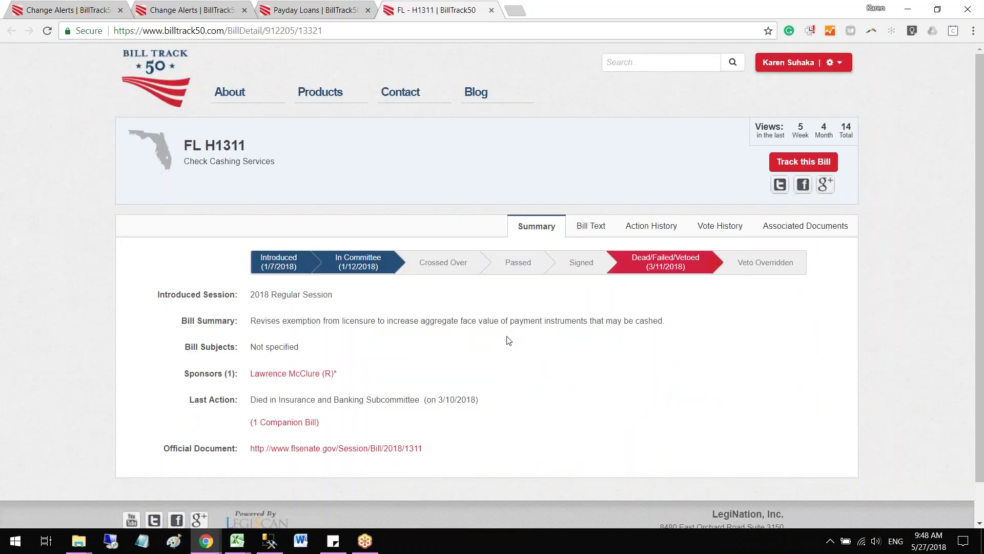
- Google 'Section 560.304, Florida Statutes' by selecting it in the H1311 bill text
left_click(591, 225)
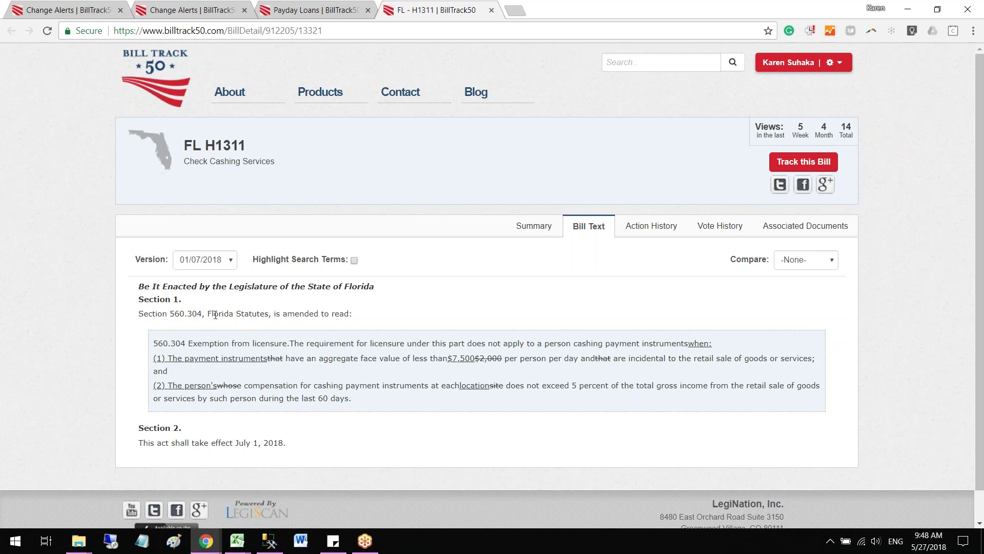
left_click_drag(268, 315, 140, 314)
key("ctrl+c")
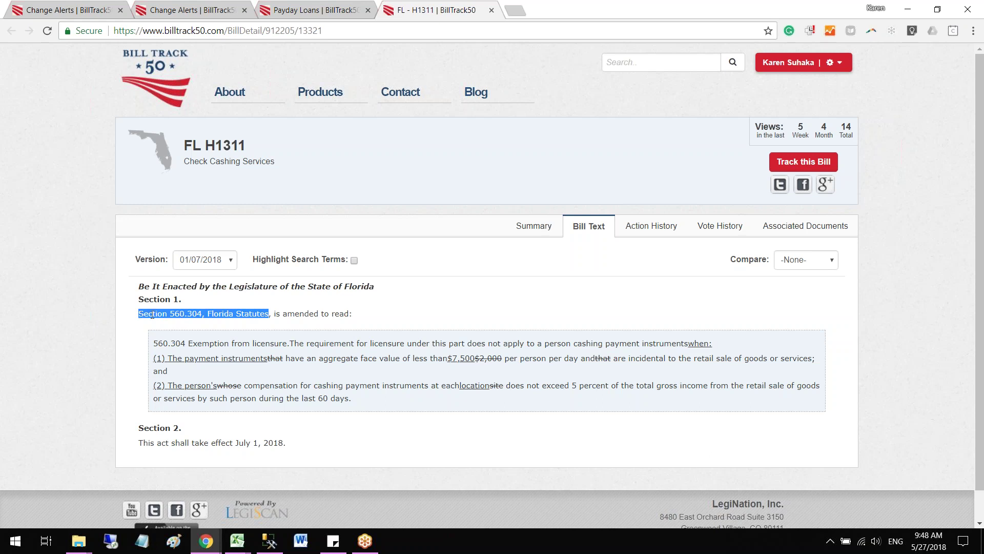
right_click(184, 315)
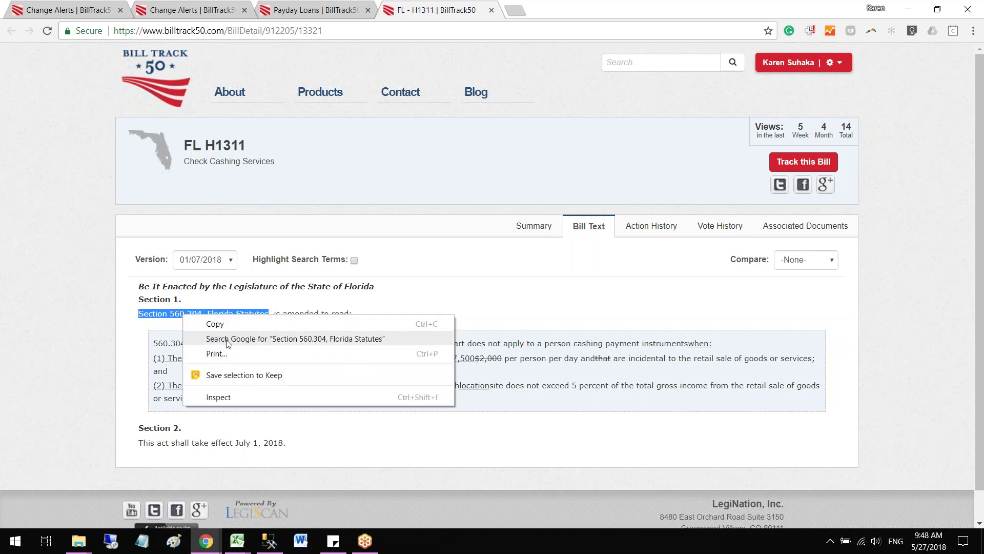
left_click(339, 334)
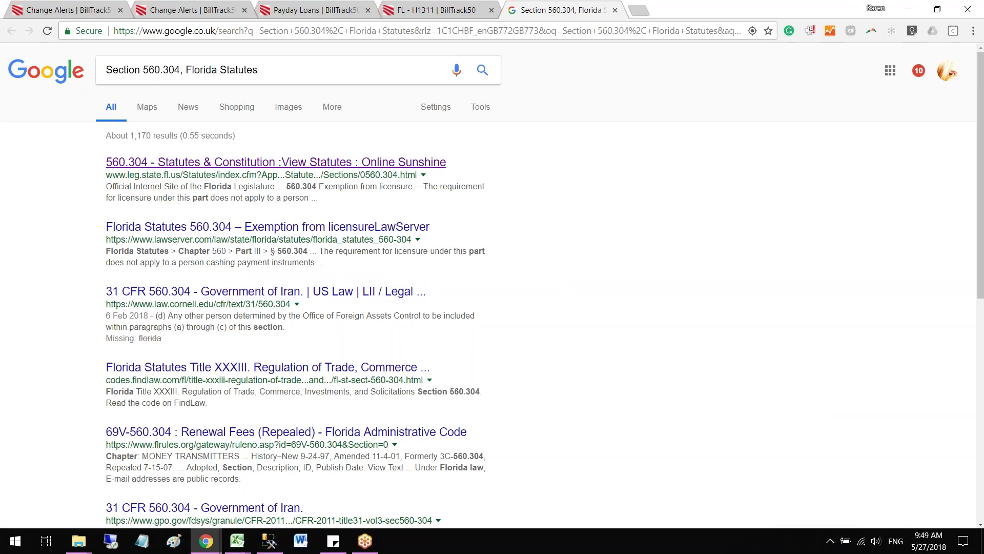
- Open the Online Sunshine result '560.304 - Statutes & Constitution: View Statutes'
left_click(174, 163)
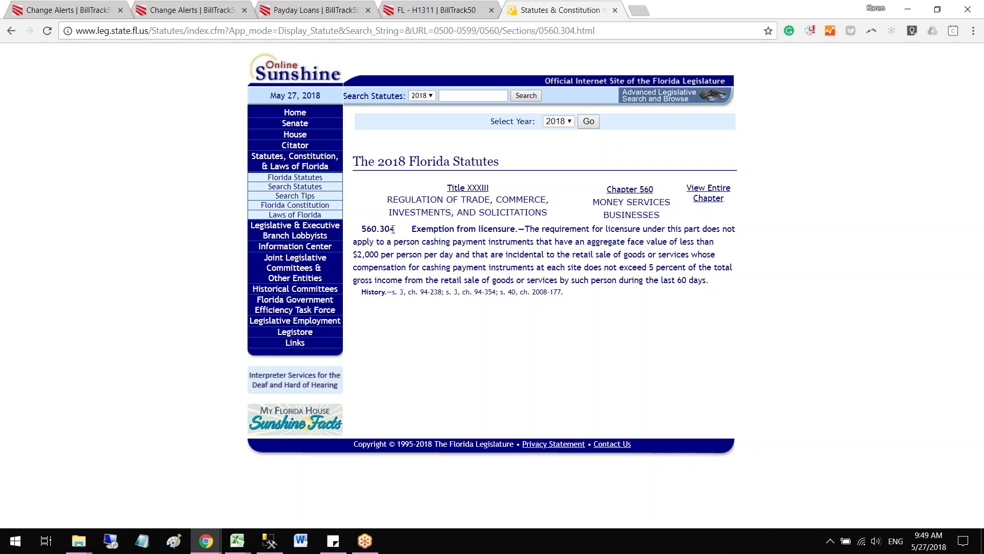
- Return via the FL - H1311 tab to the Payday Loans bill sheet
left_click(442, 10)
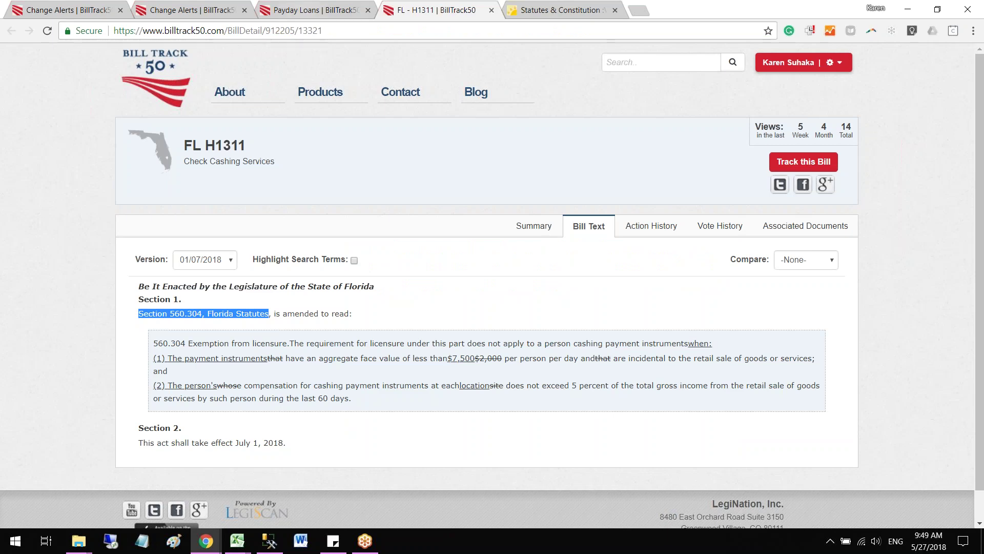
left_click(308, 12)
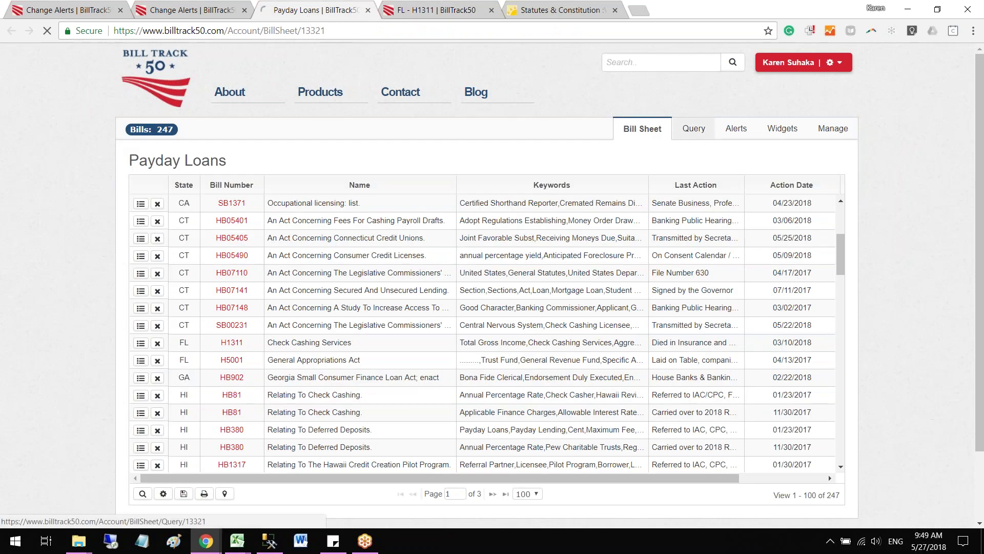
- Append the quoted "Section 560.304, Florida Statutes" to the query's Contains any terms and save
left_click(694, 129)
left_click(590, 357)
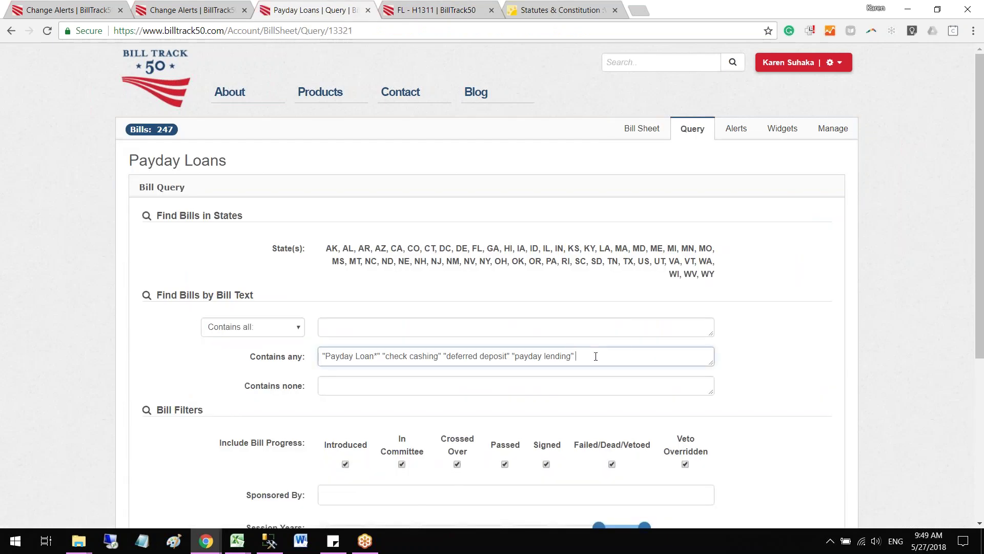
type("\"")
key("ctrl+v")
scroll(649, 353, "down", 1)
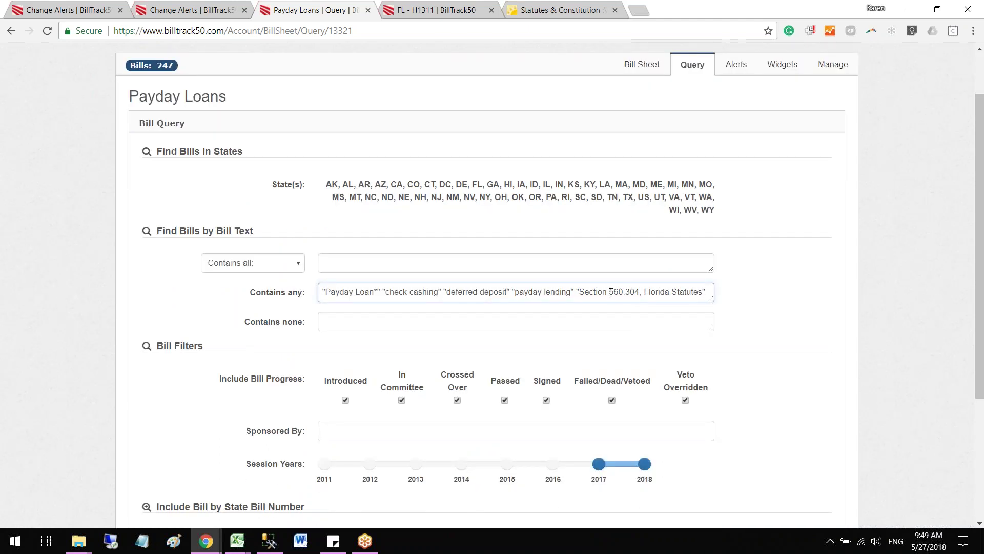
left_click_drag(609, 292, 641, 291)
left_click(622, 295)
scroll(748, 304, "down", 3)
scroll(748, 303, "down", 2)
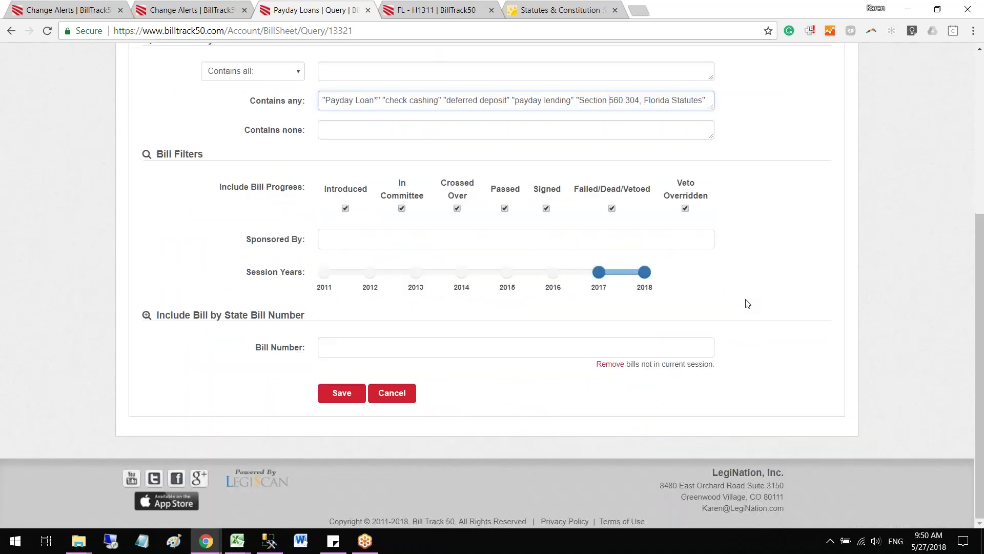
left_click(350, 396)
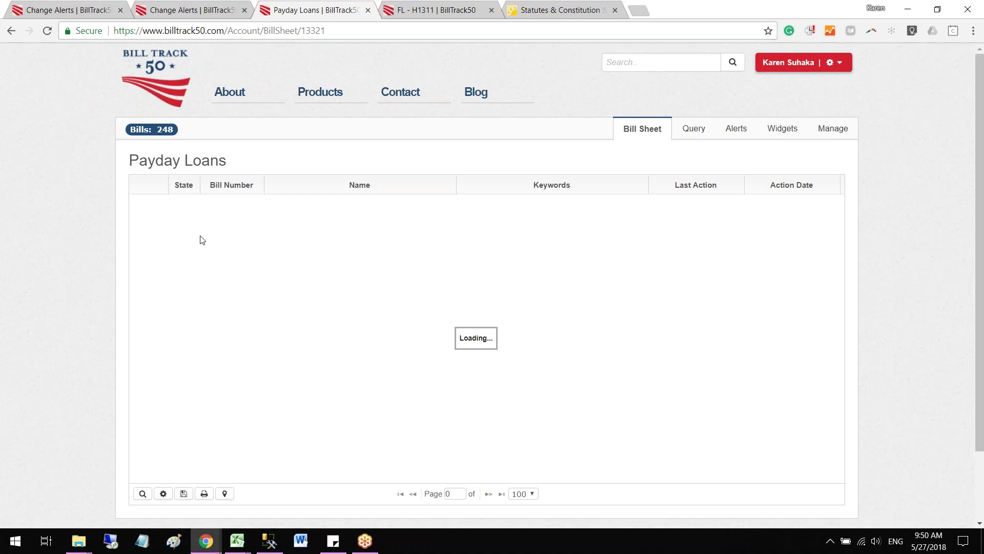
- Show the column filter boxes, check FL bills with a 'fl' State filter, then clear it
left_click(143, 495)
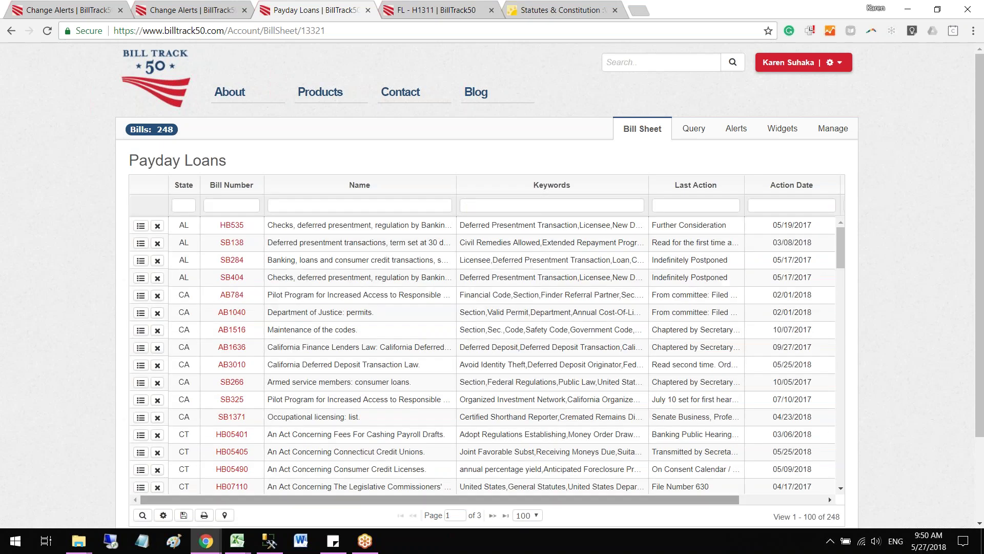
left_click(187, 205)
type("fl")
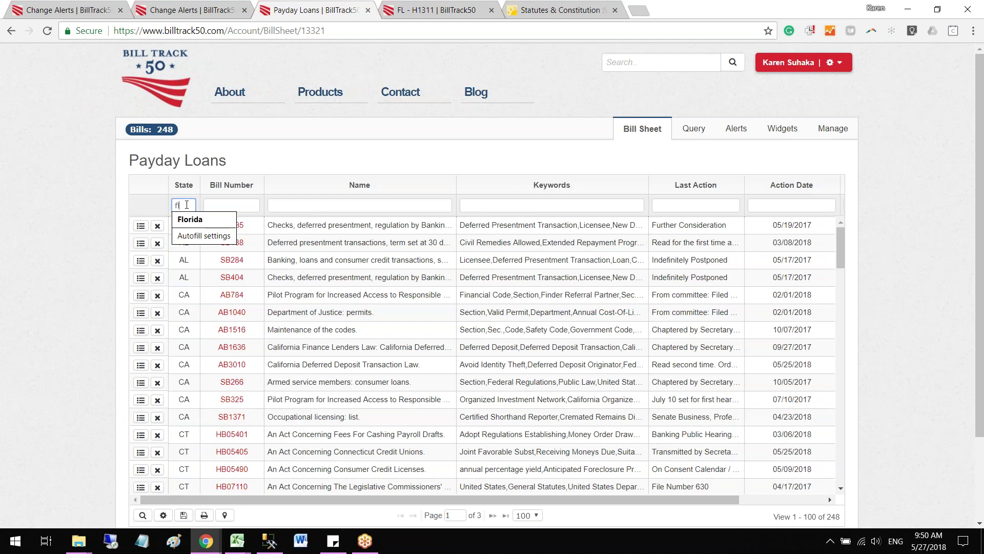
left_click(272, 340)
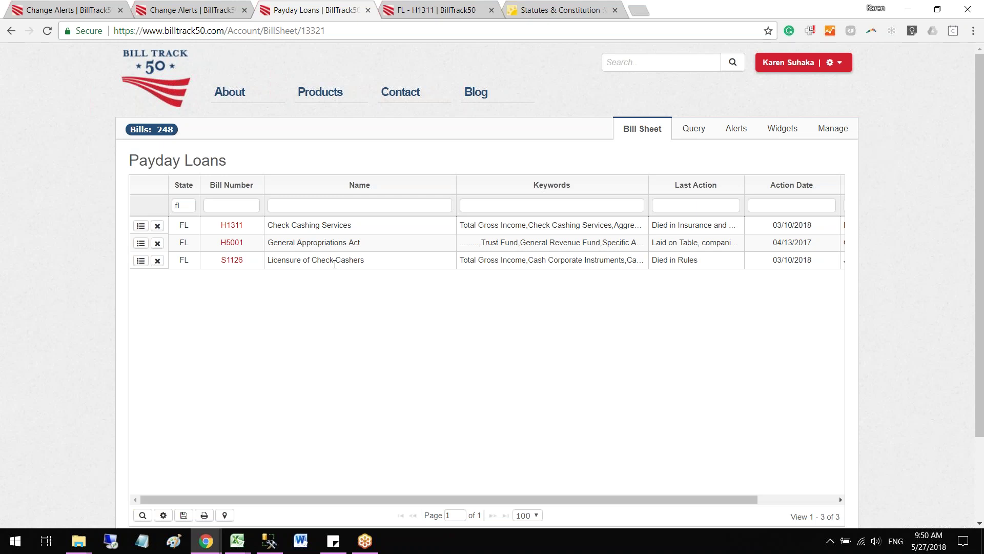
left_click(187, 206)
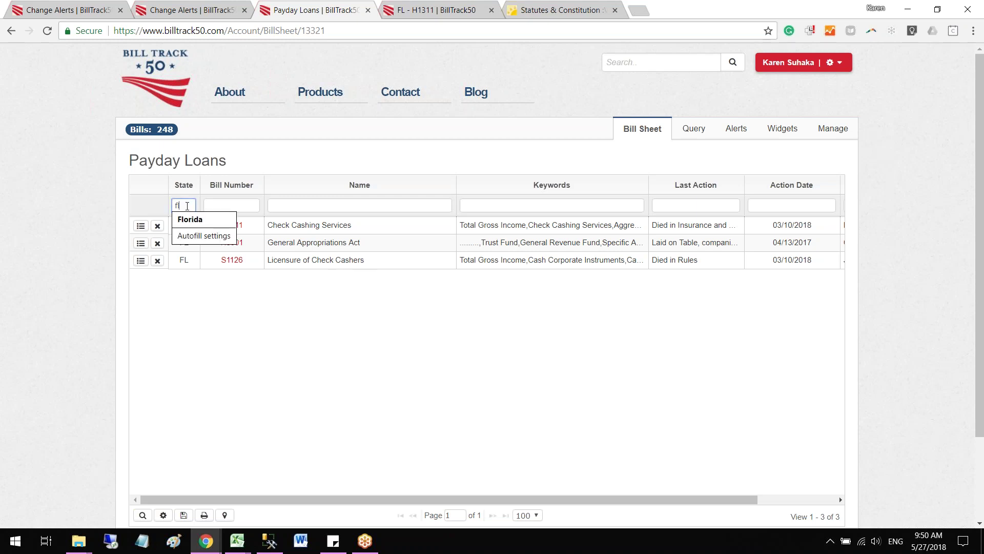
key("BackSpace")
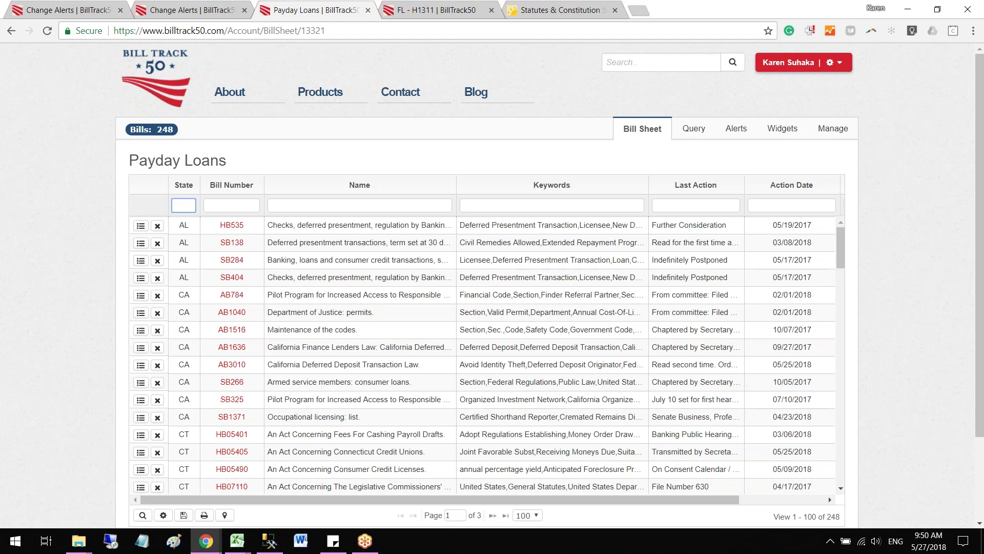
scroll(533, 266, "down", 2)
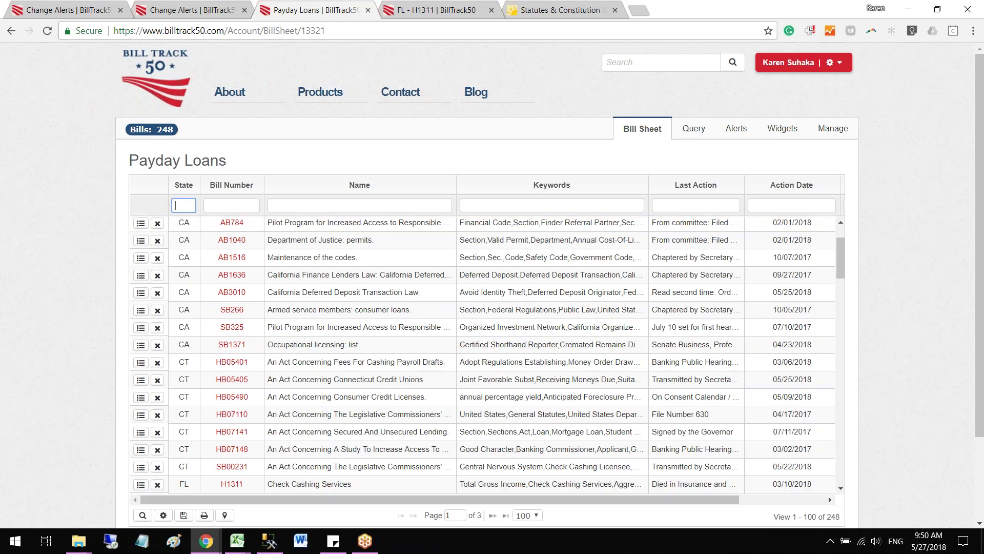
scroll(536, 379, "down", 2)
scroll(536, 374, "down", 4)
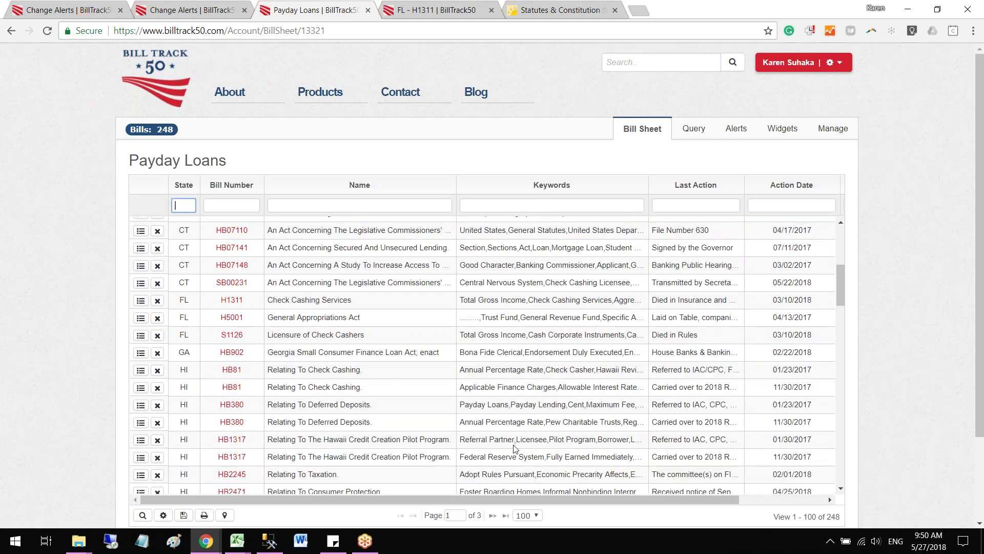
scroll(515, 448, "down", 2)
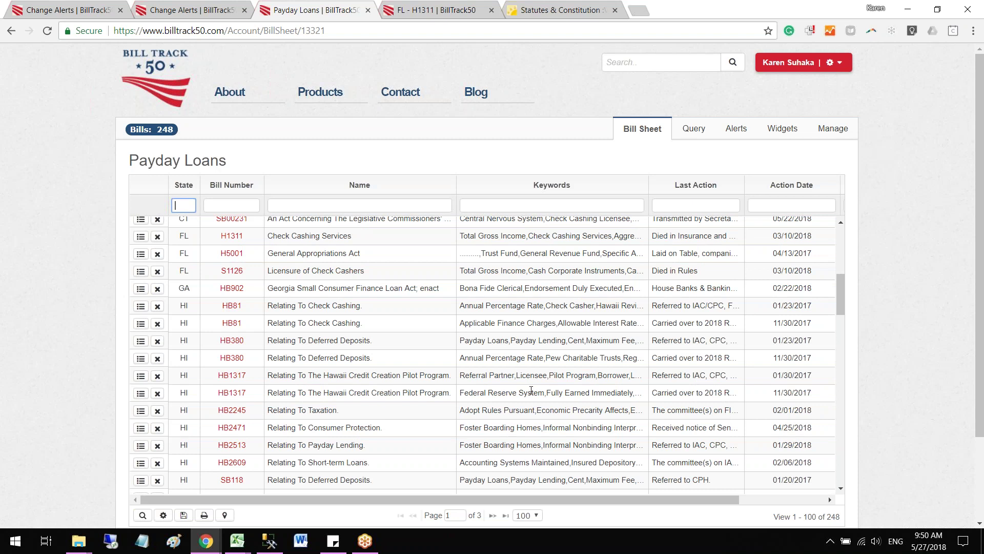